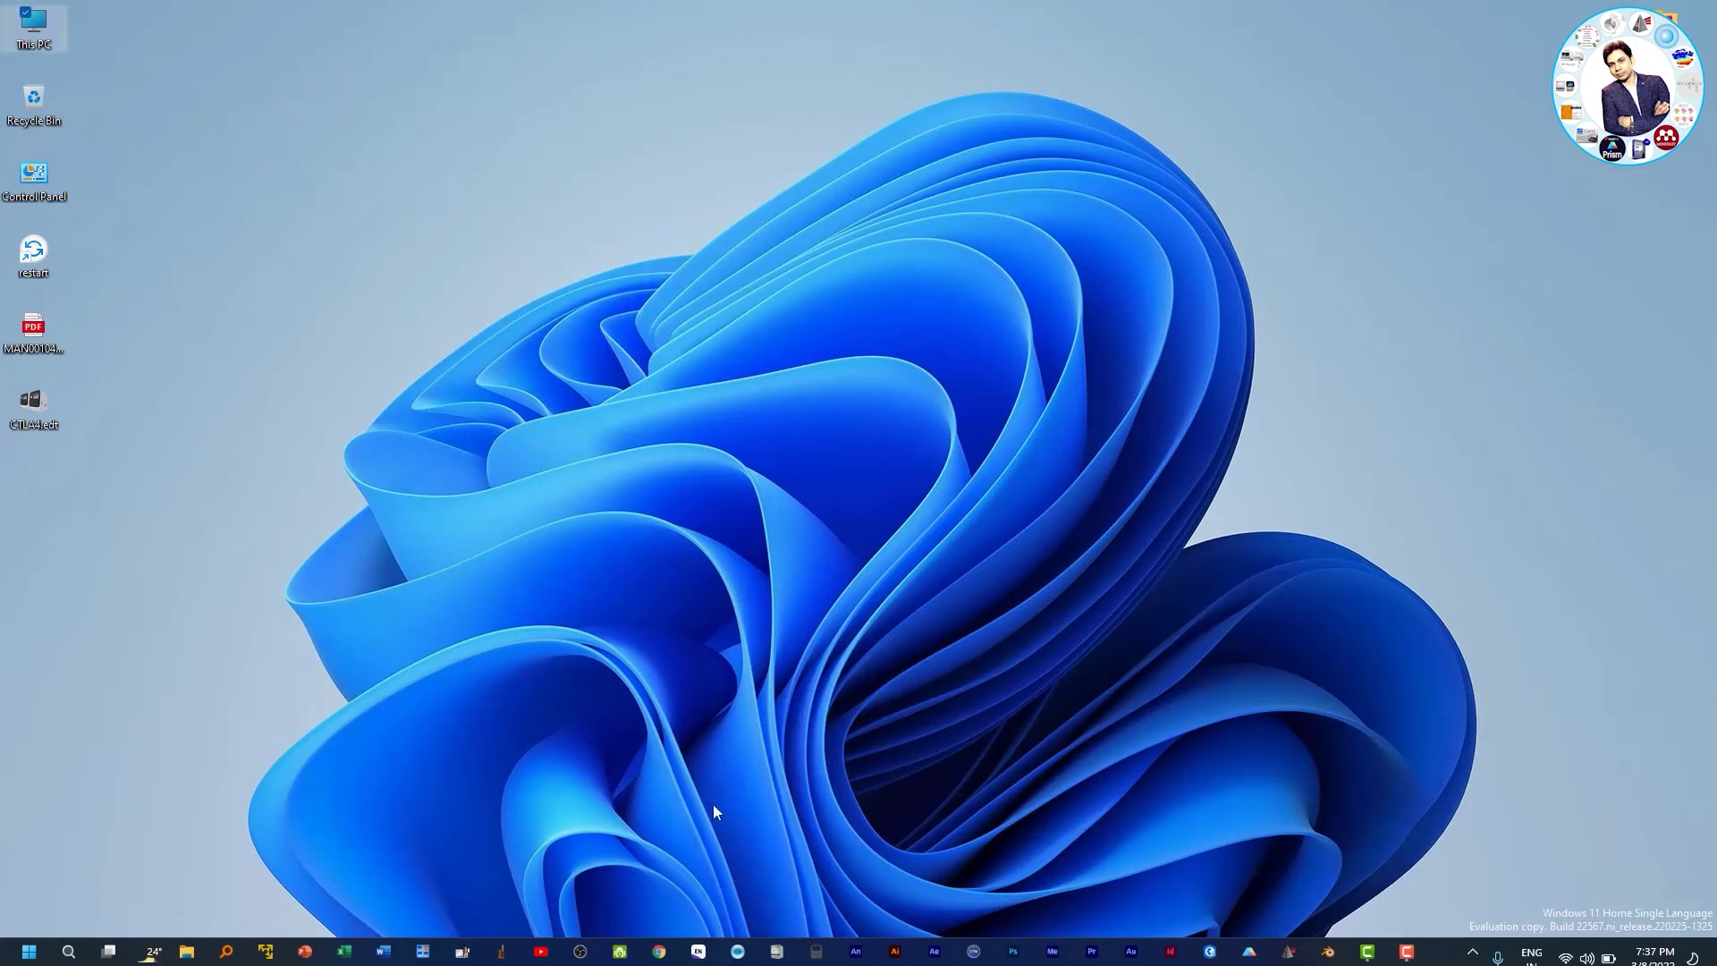
Launch Gen5, build a new experiment with a 450 nm absorbance read, and try Read Now
{"action": "left_click", "coordinate": [423, 953]}
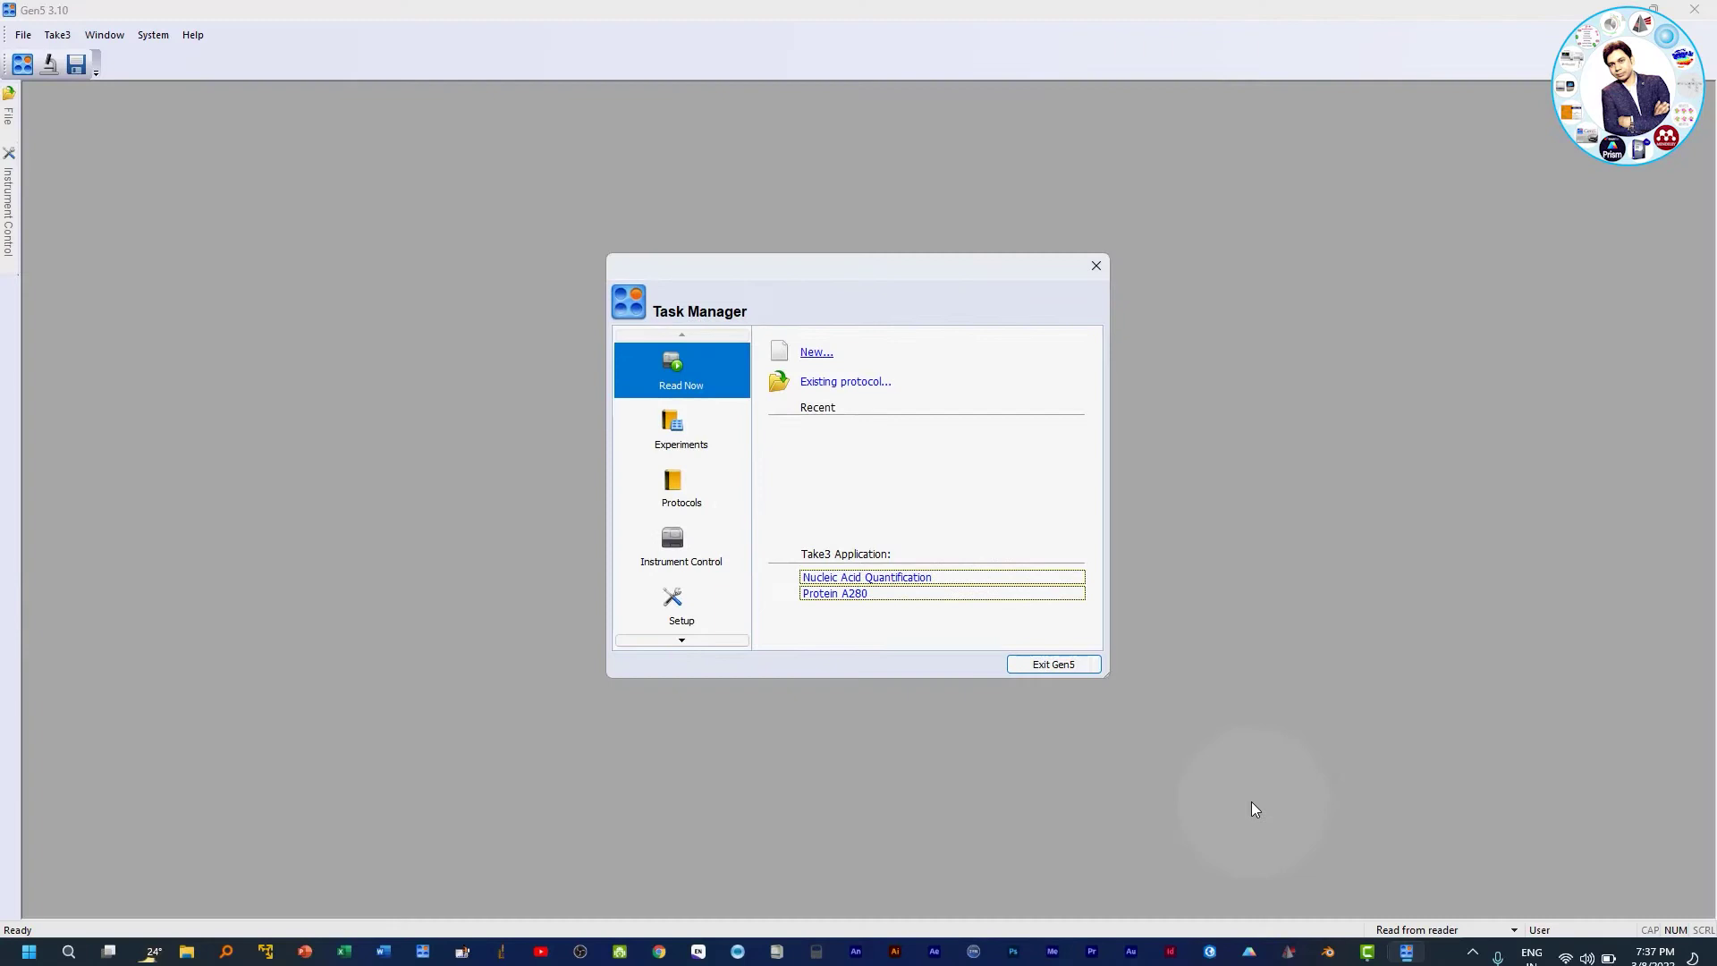
{"action": "left_click", "coordinate": [810, 355]}
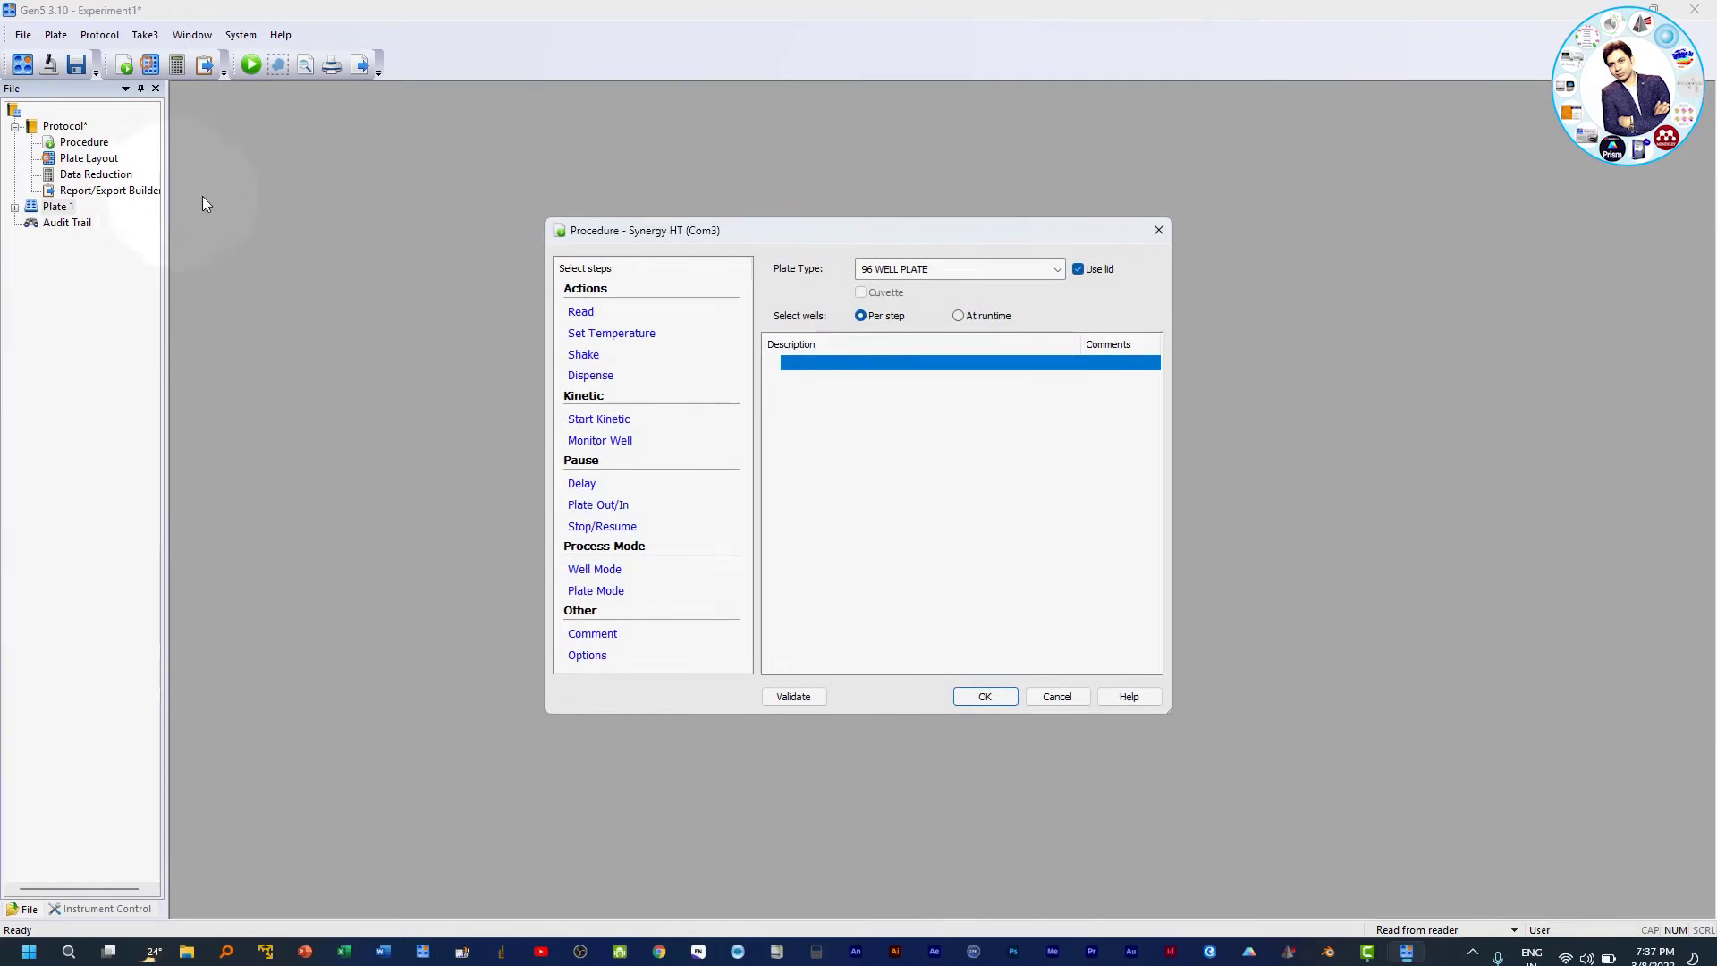
{"action": "left_click", "coordinate": [580, 314]}
{"action": "left_click", "coordinate": [581, 314]}
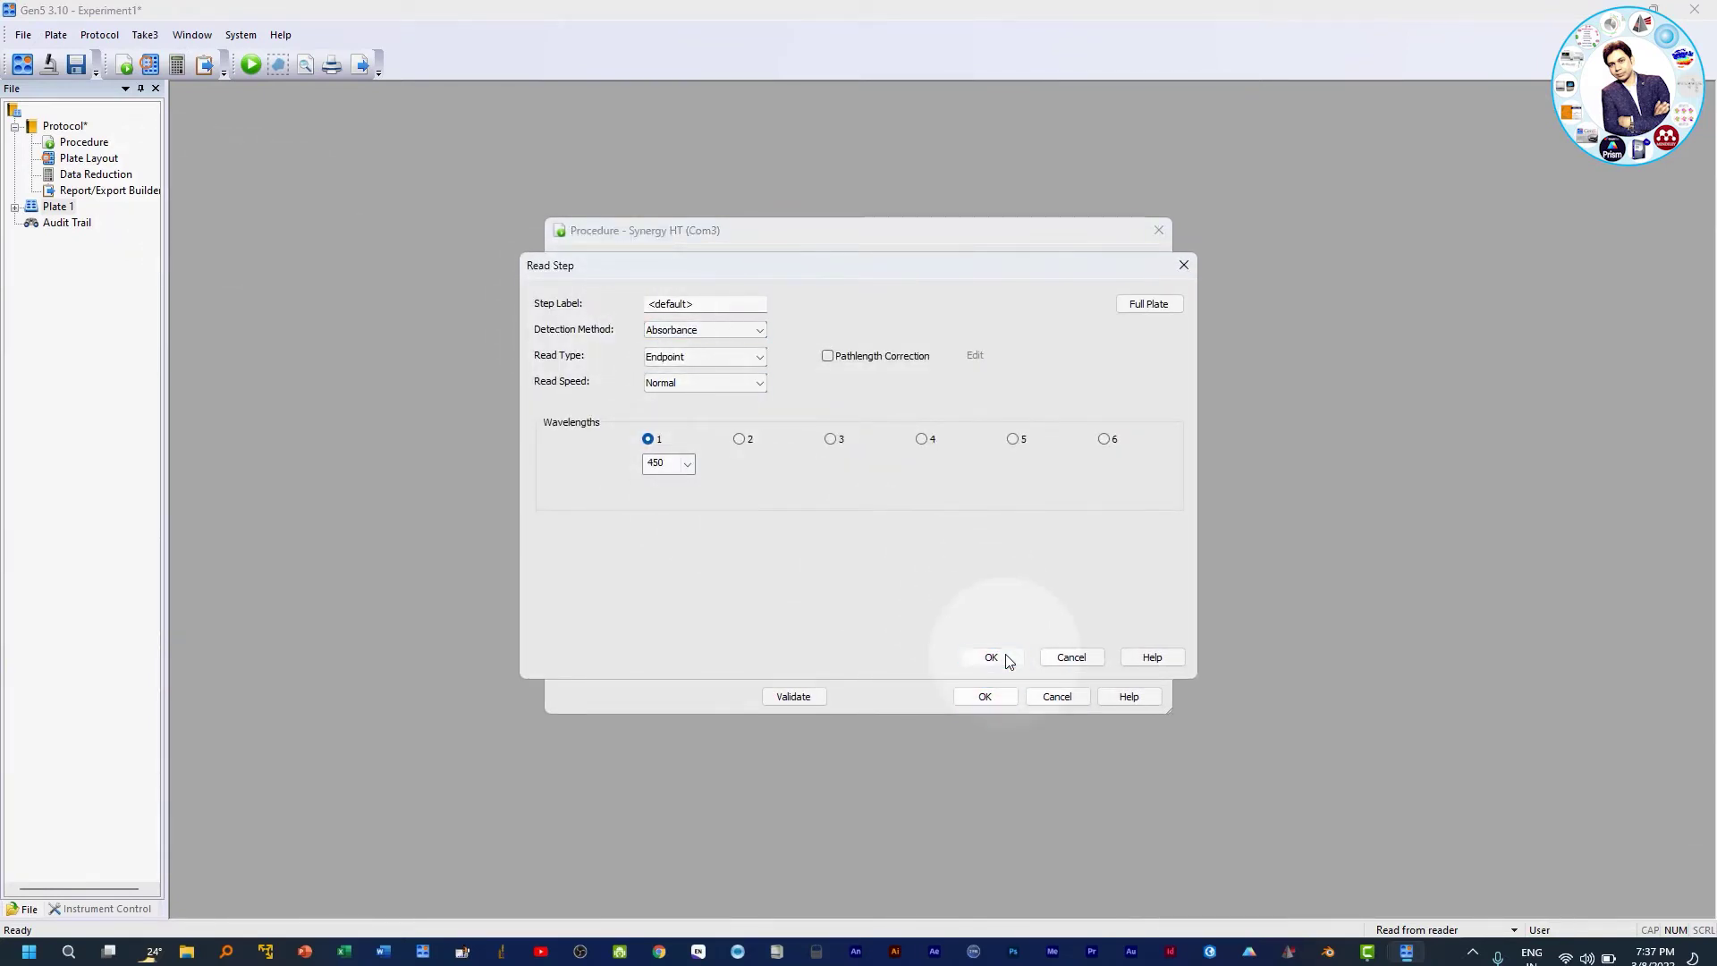
{"action": "left_click", "coordinate": [990, 655]}
{"action": "left_click", "coordinate": [985, 695]}
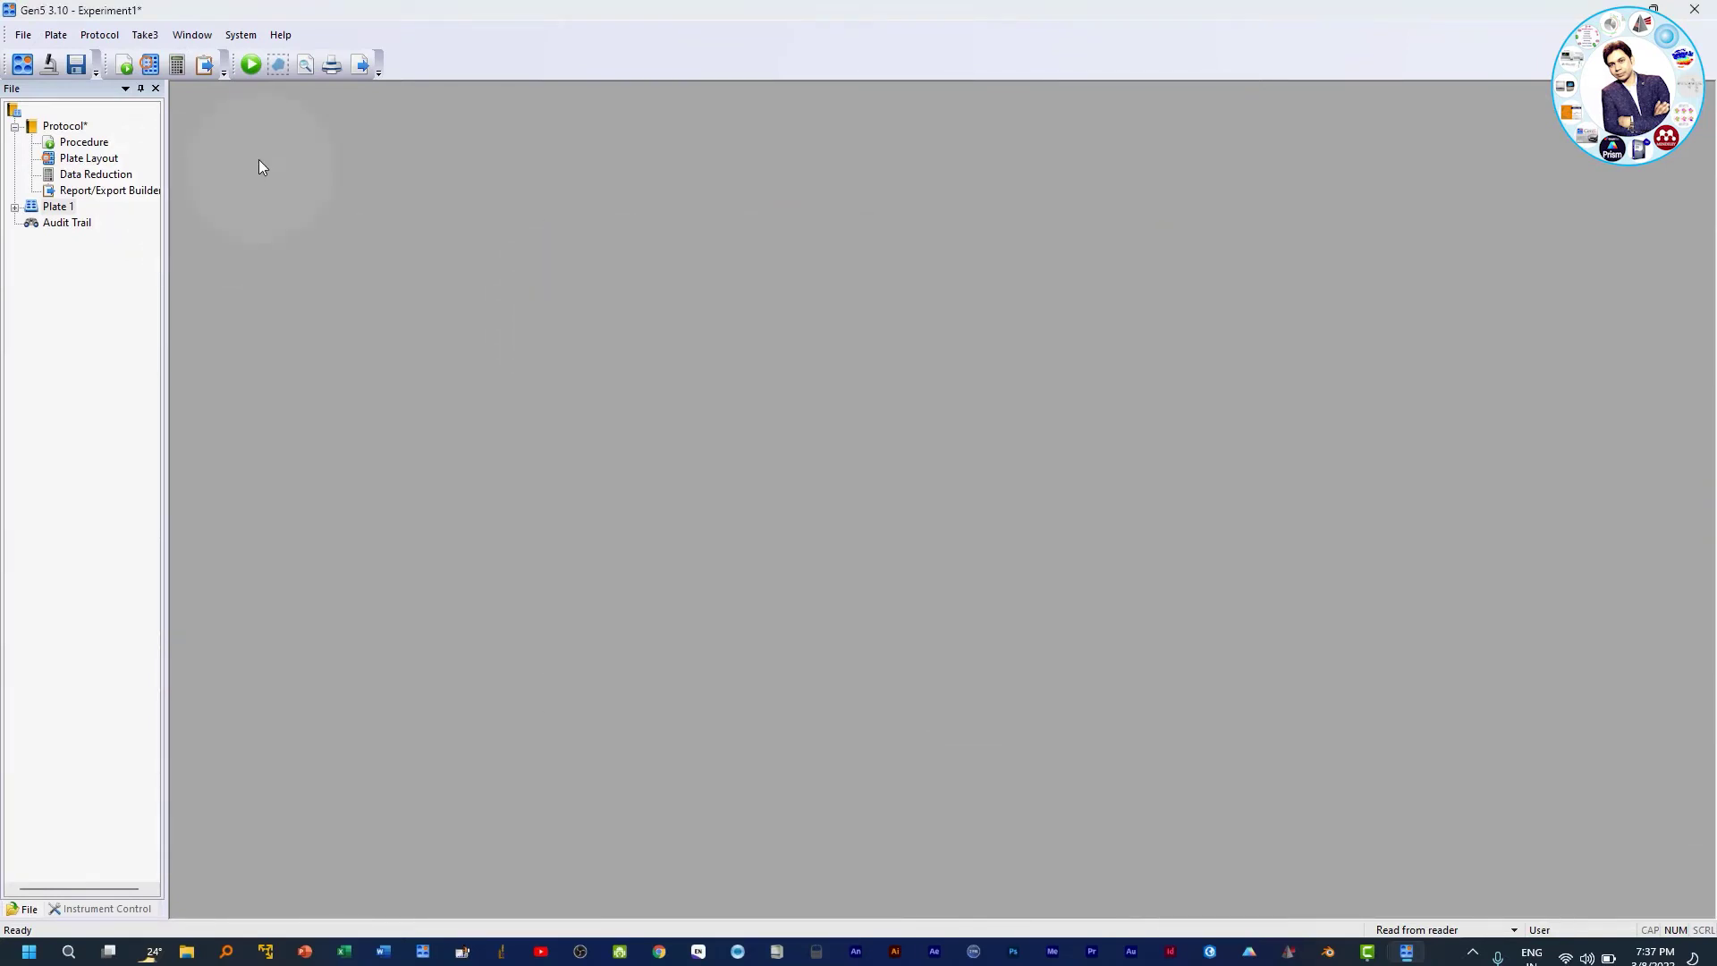
{"action": "left_click", "coordinate": [250, 65]}
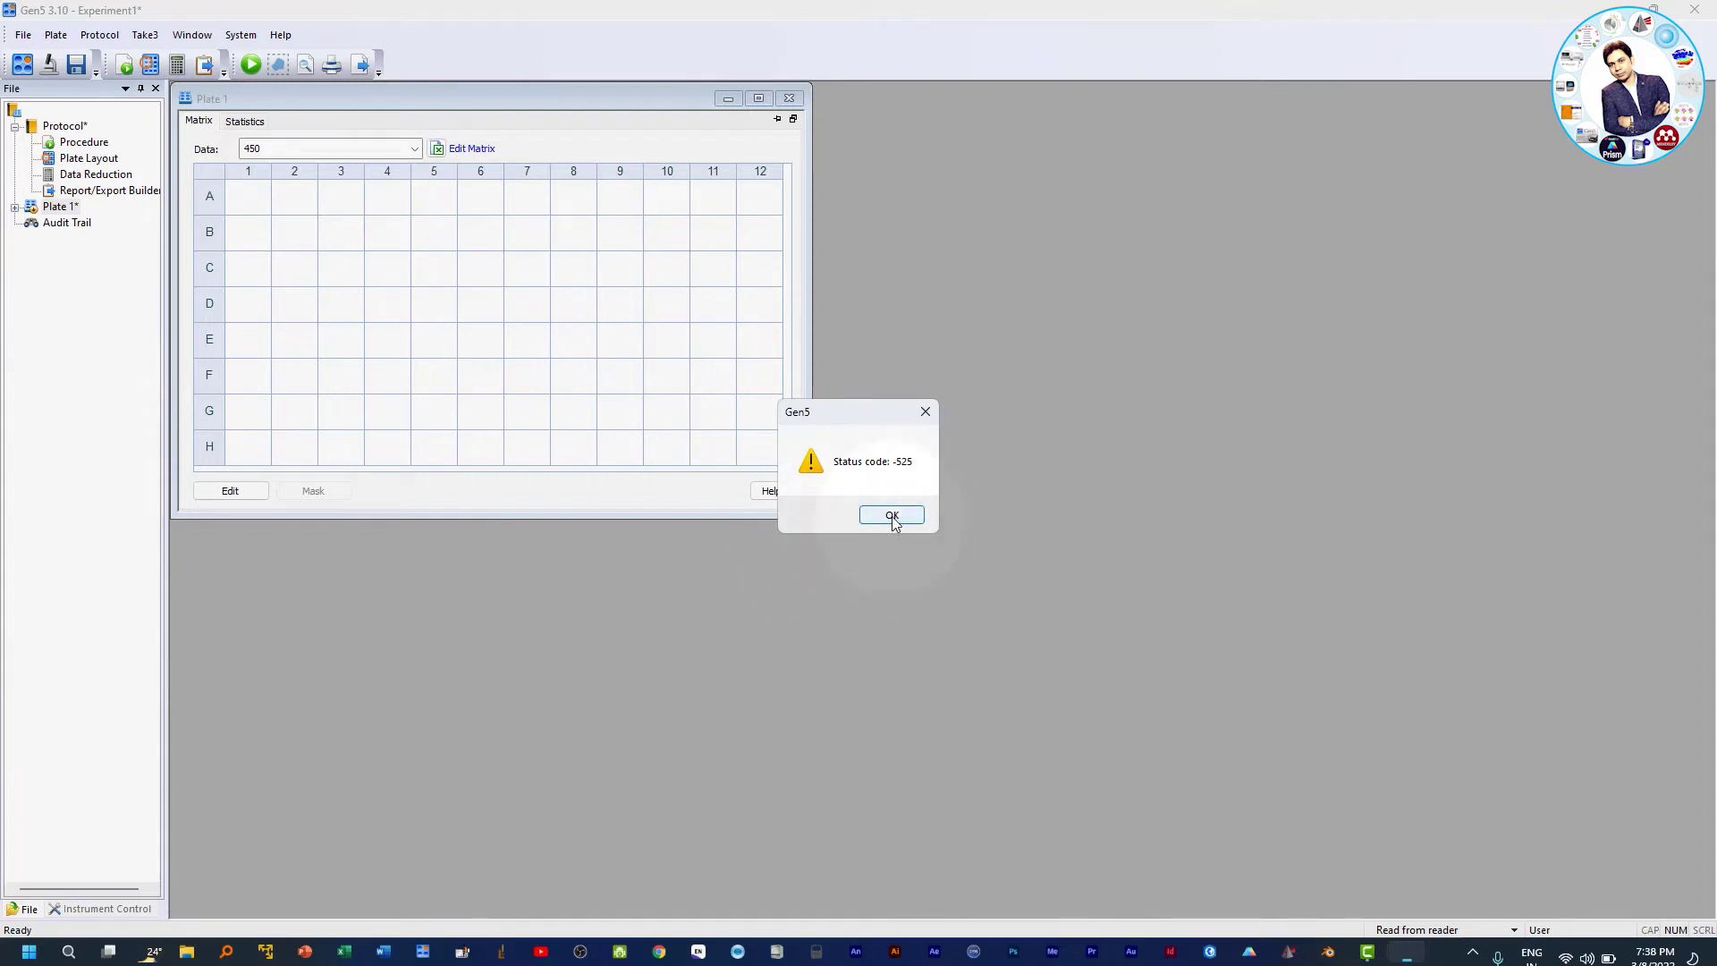
Dismiss the -525 error, open Device Manager via search, and expand Ports (COM & LPT)
{"action": "left_click", "coordinate": [892, 517]}
{"action": "left_click", "coordinate": [67, 951]}
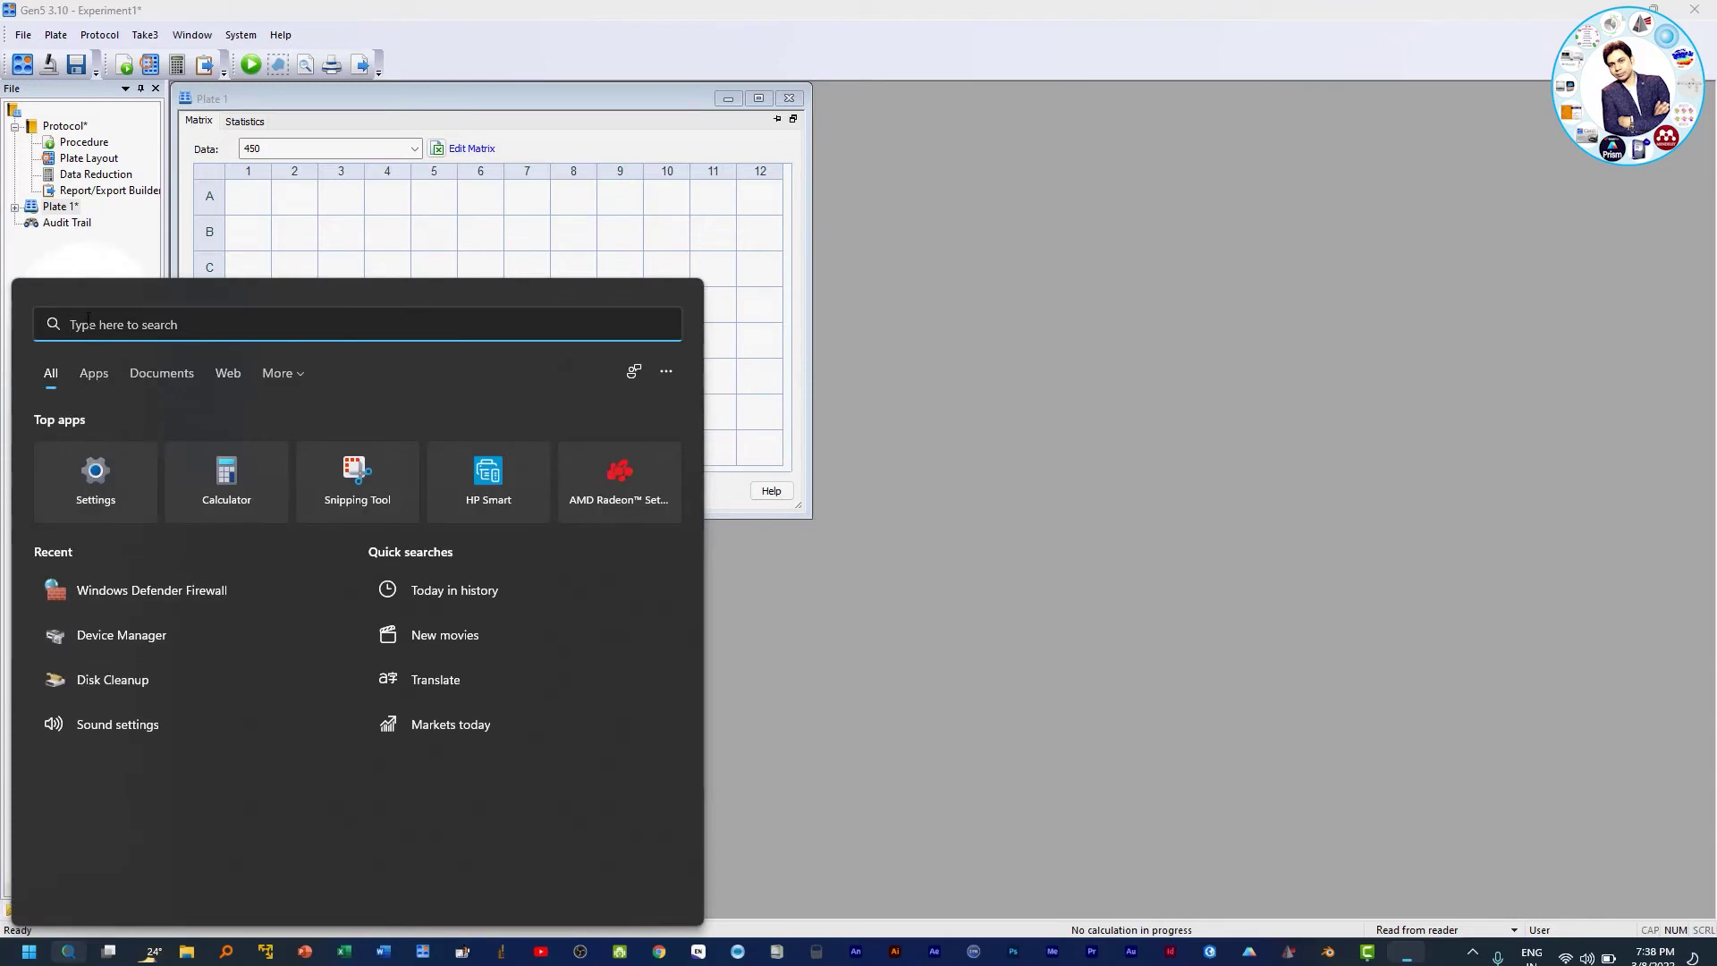
{"action": "type", "text": "devi"}
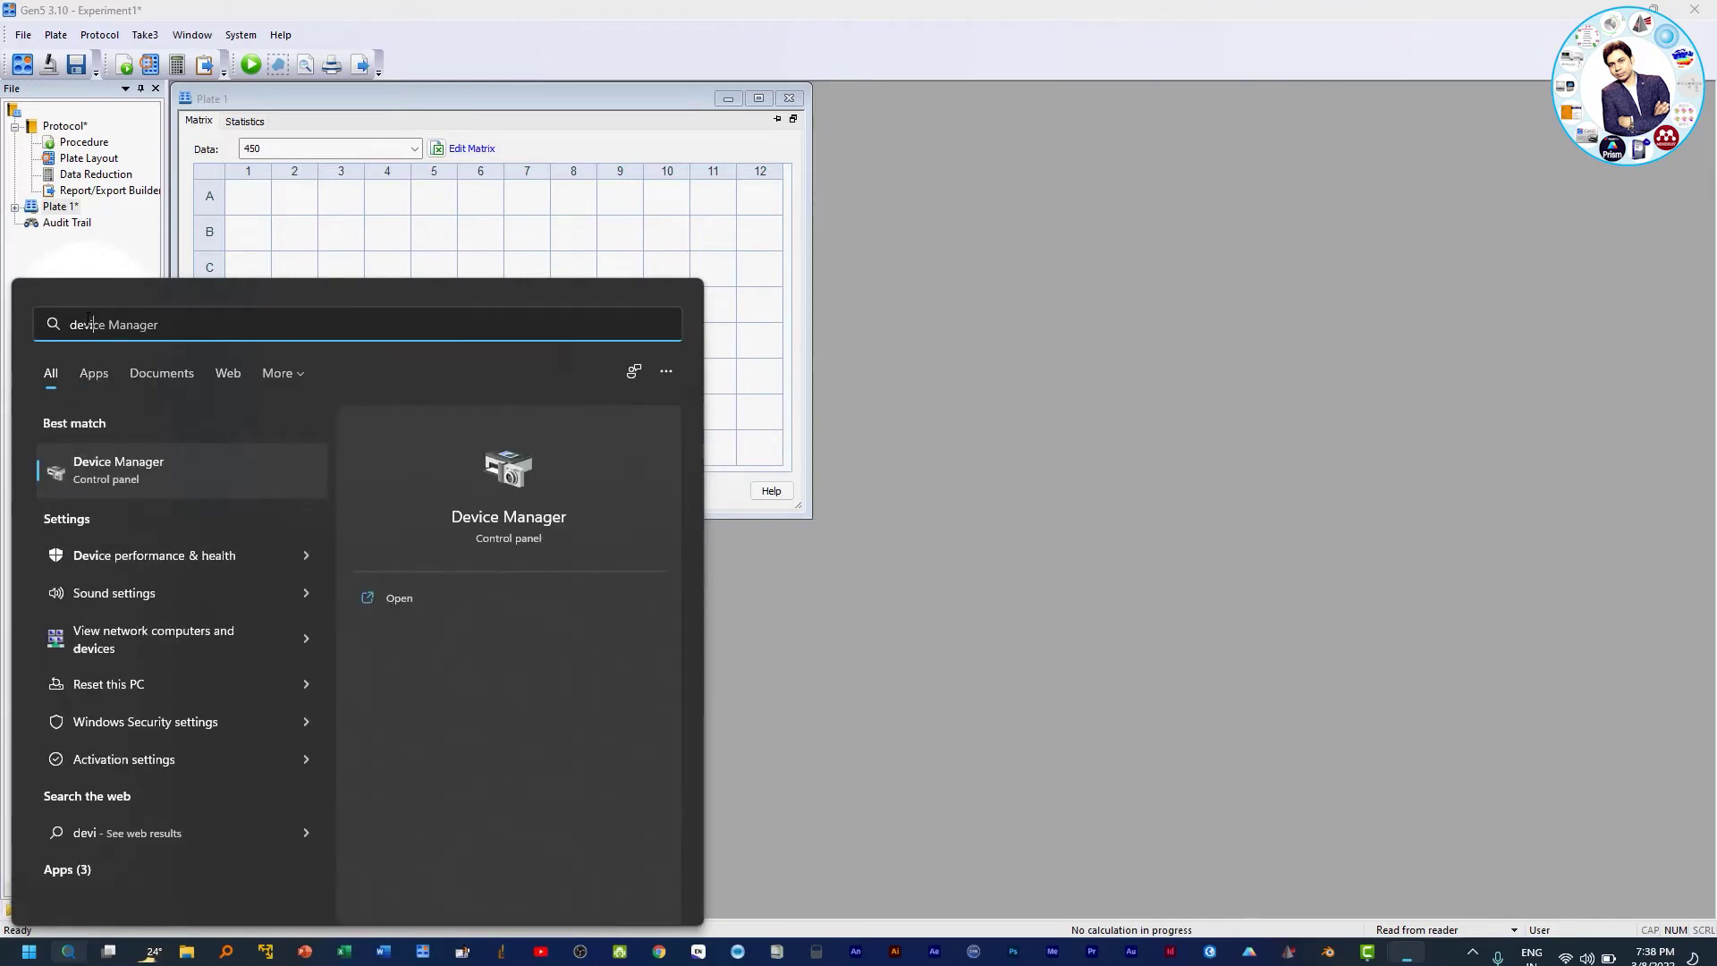
{"action": "type", "text": "ce"}
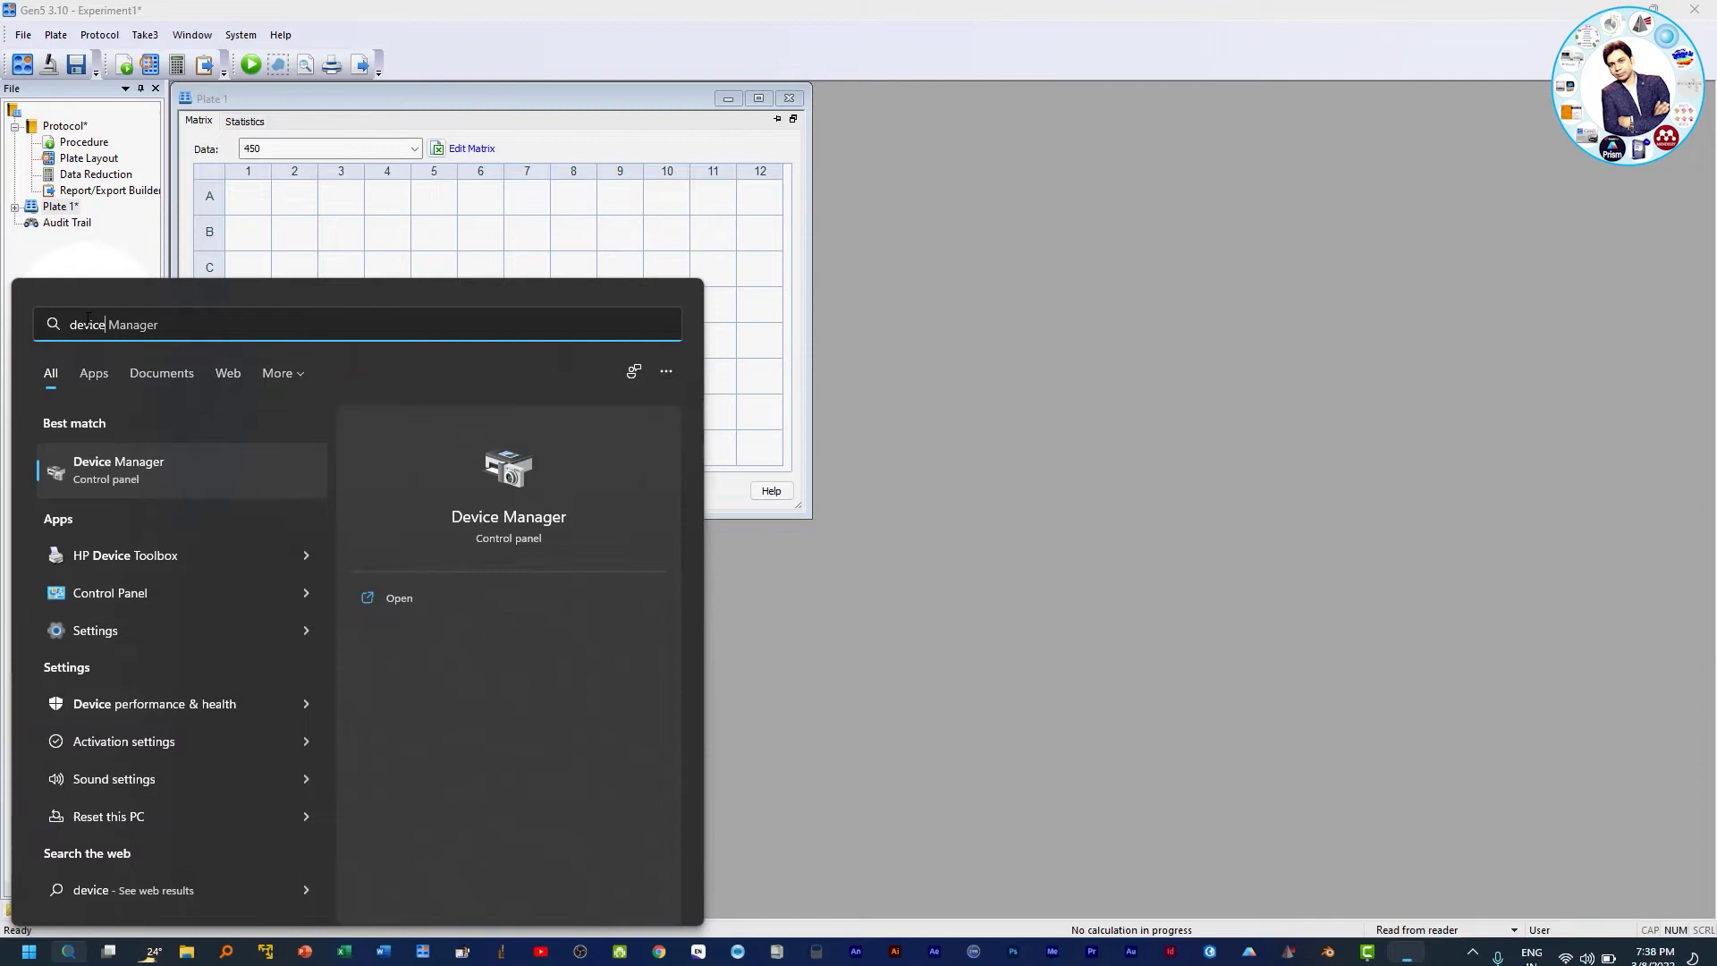
{"action": "key", "text": "Tab"}
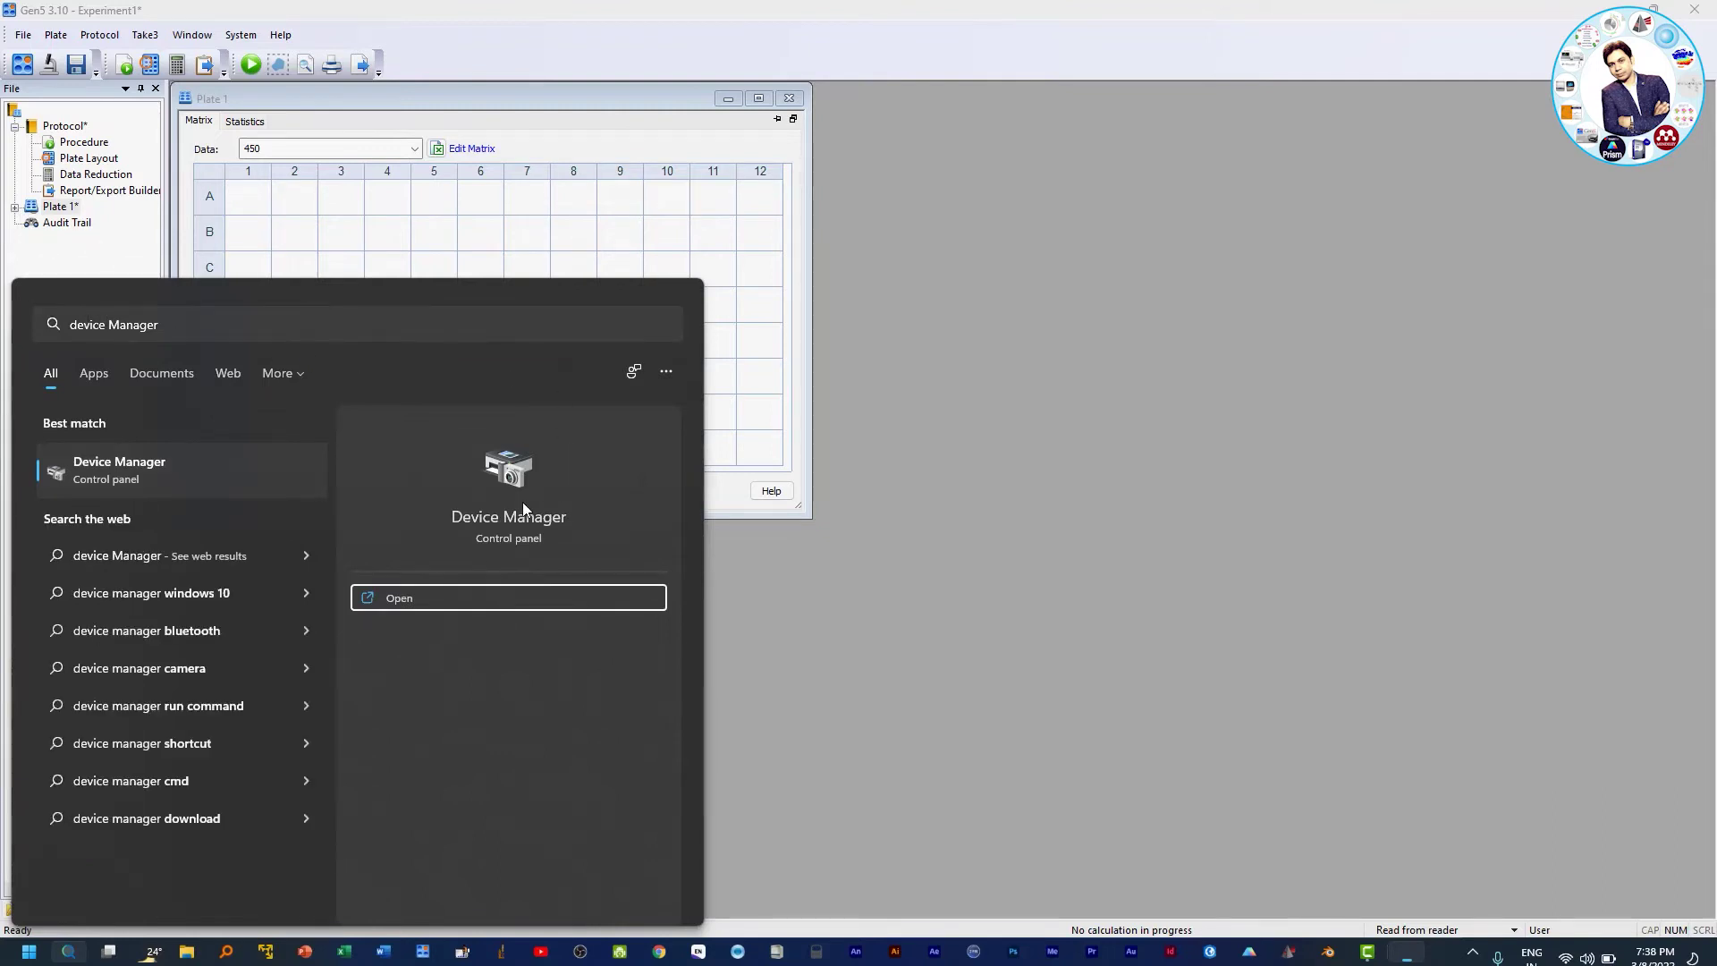
{"action": "left_click", "coordinate": [520, 519]}
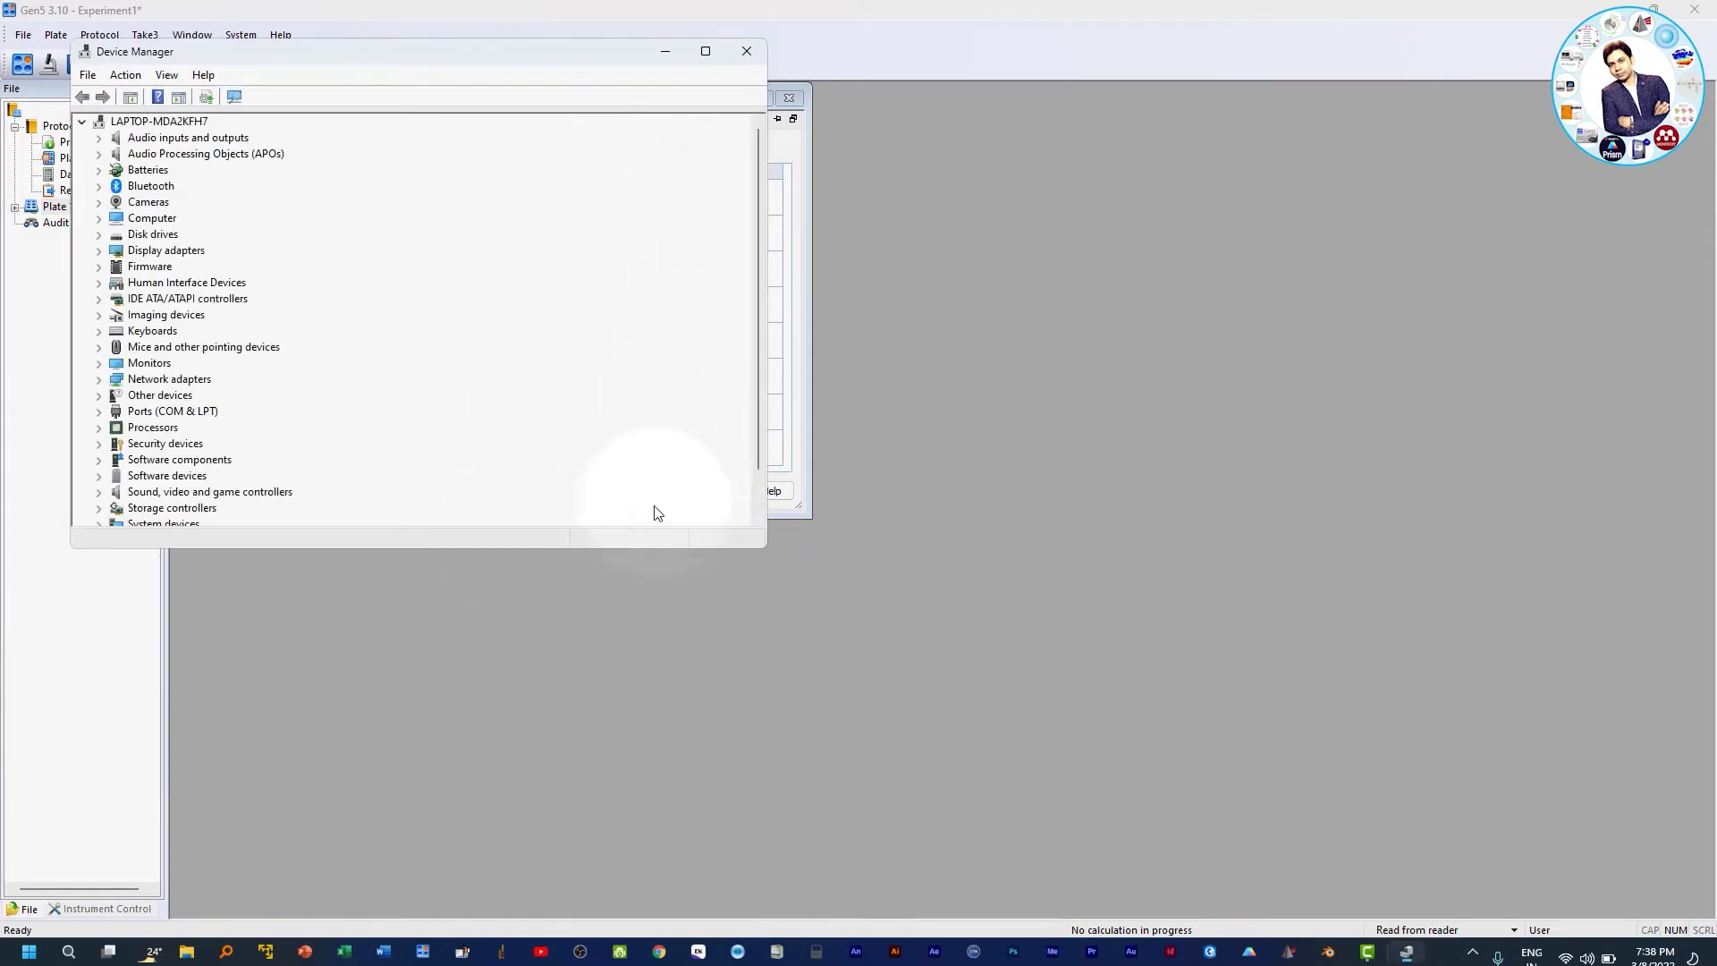
{"action": "left_click_drag", "start_coordinate": [557, 546], "coordinate": [553, 891]}
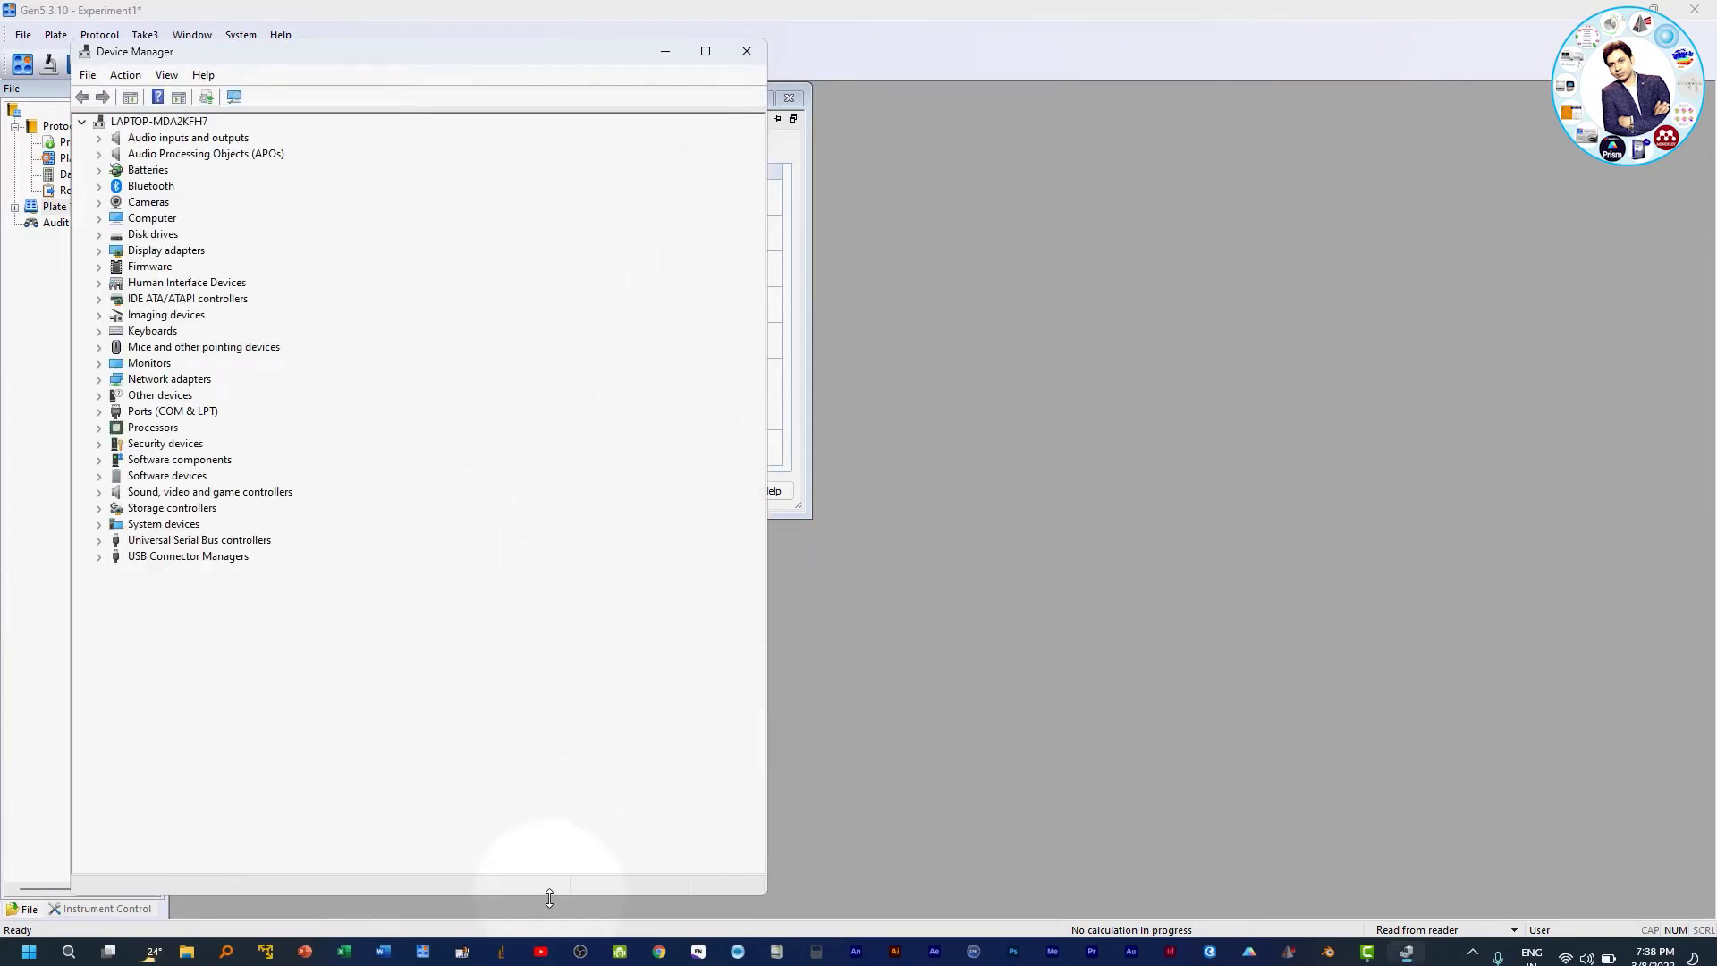
{"action": "left_click_drag", "start_coordinate": [516, 62], "coordinate": [447, 27]}
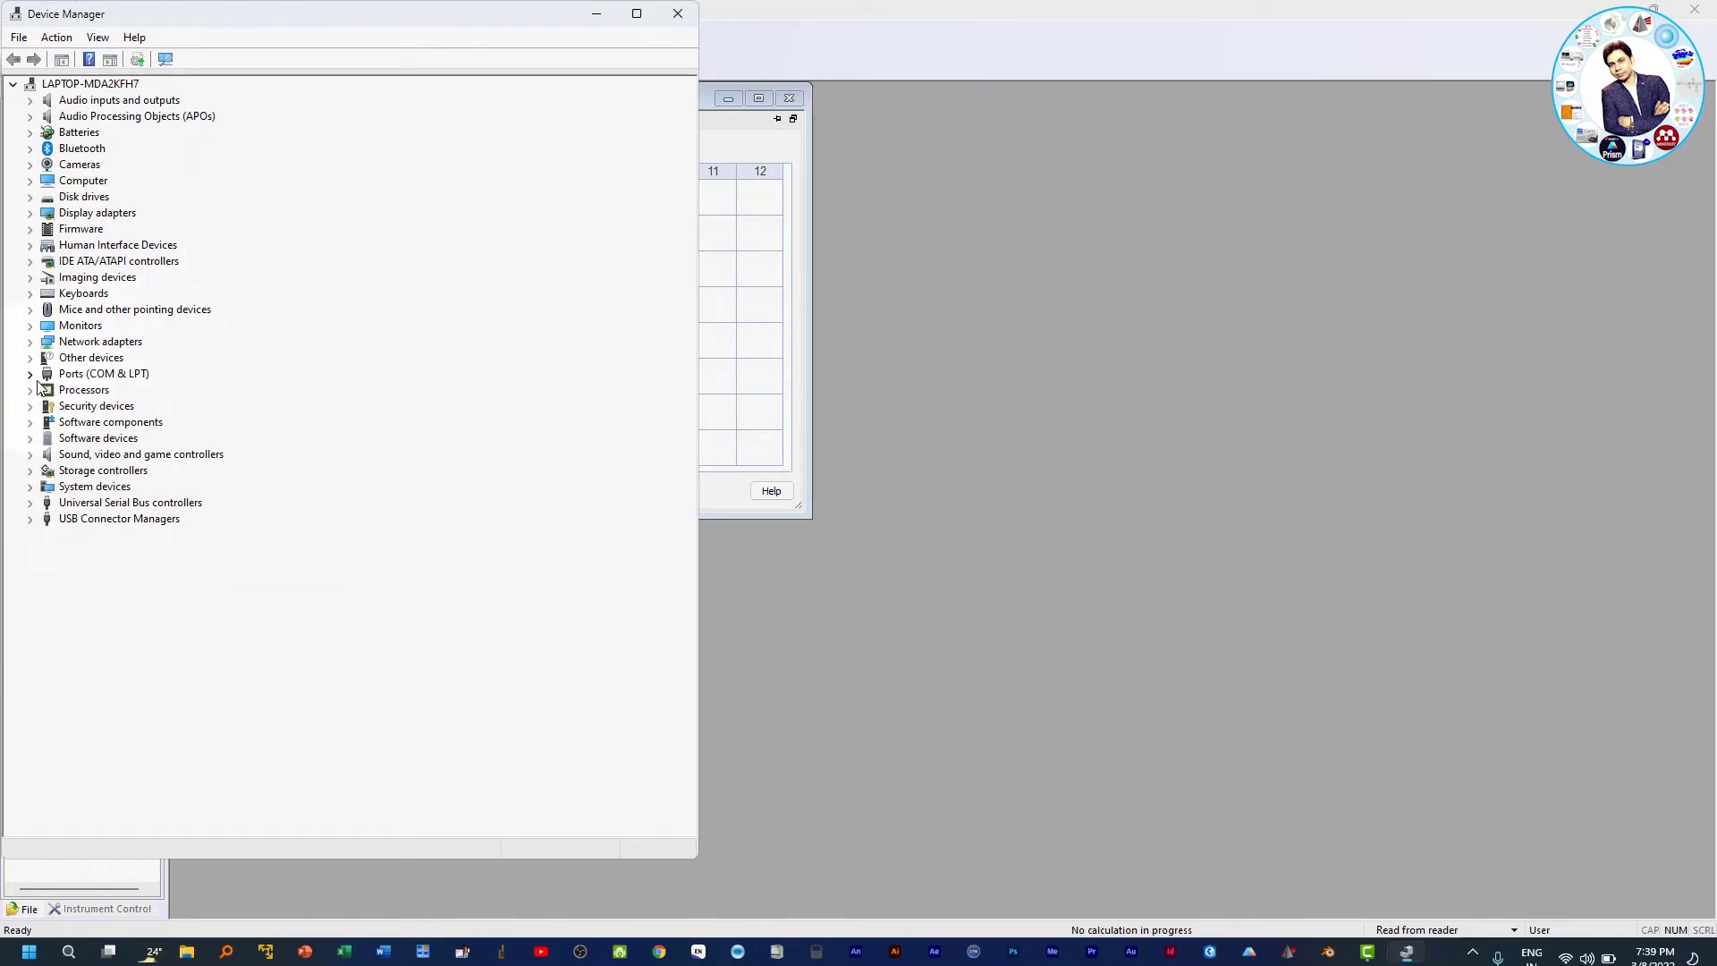
{"action": "left_click", "coordinate": [31, 374]}
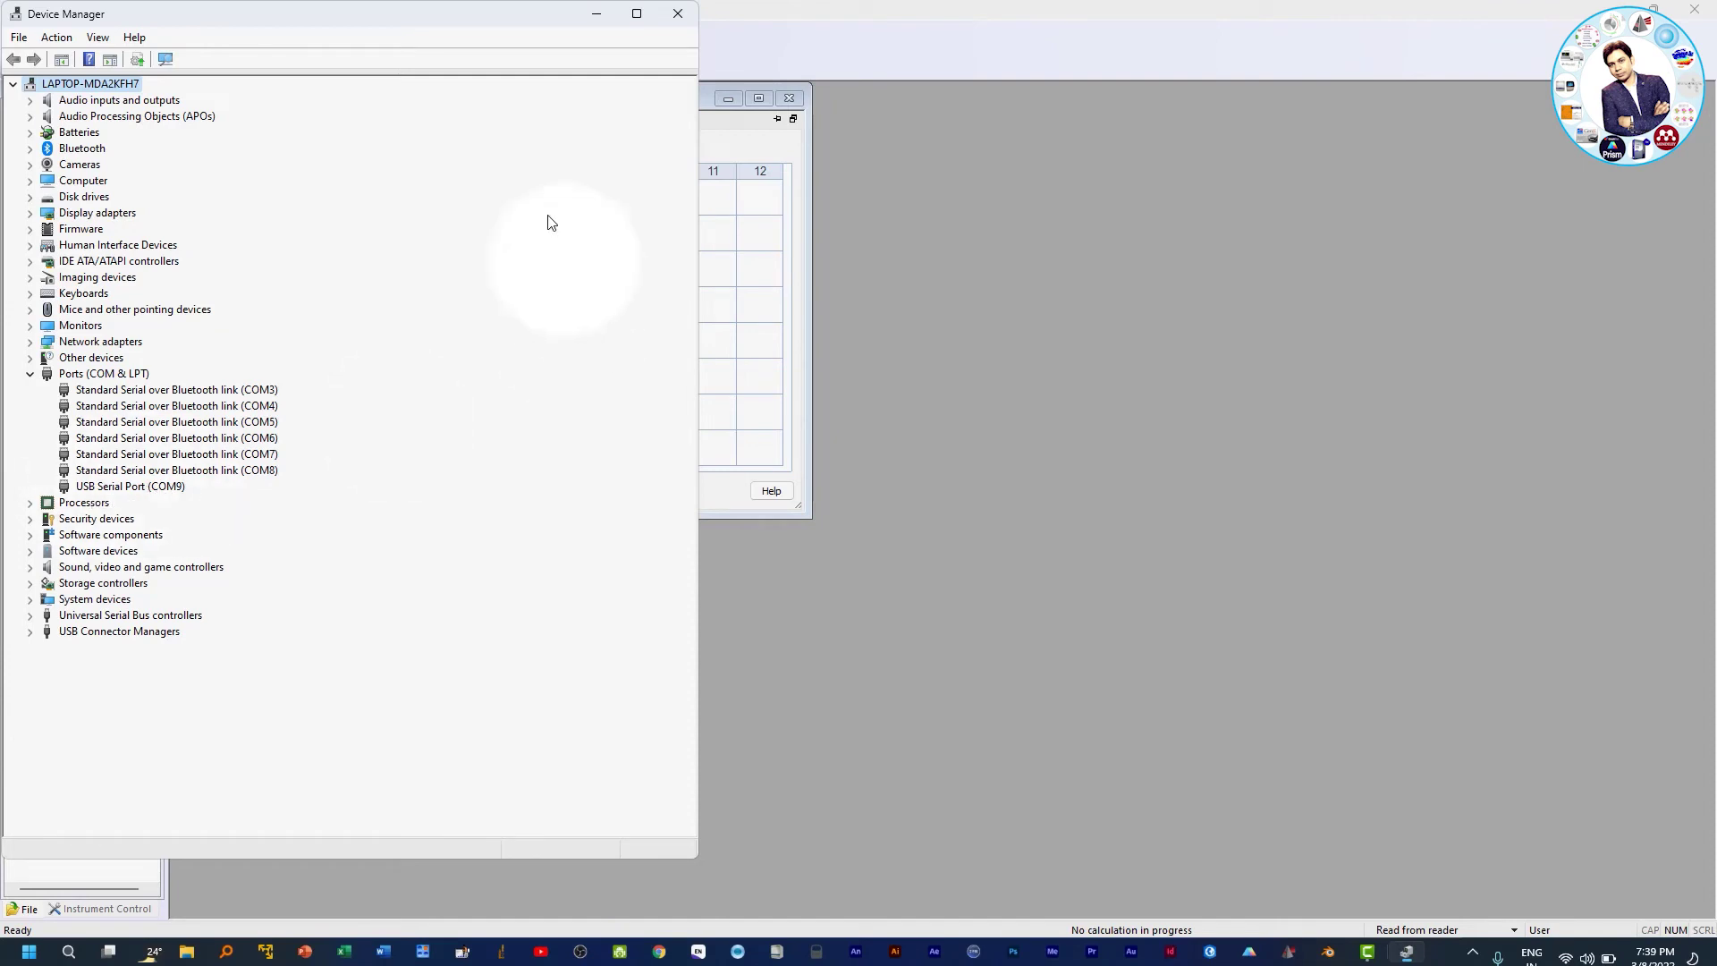
In System > Instrument Configuration, change the Synergy HT reader's Com Port to 9
{"action": "left_click", "coordinate": [596, 14]}
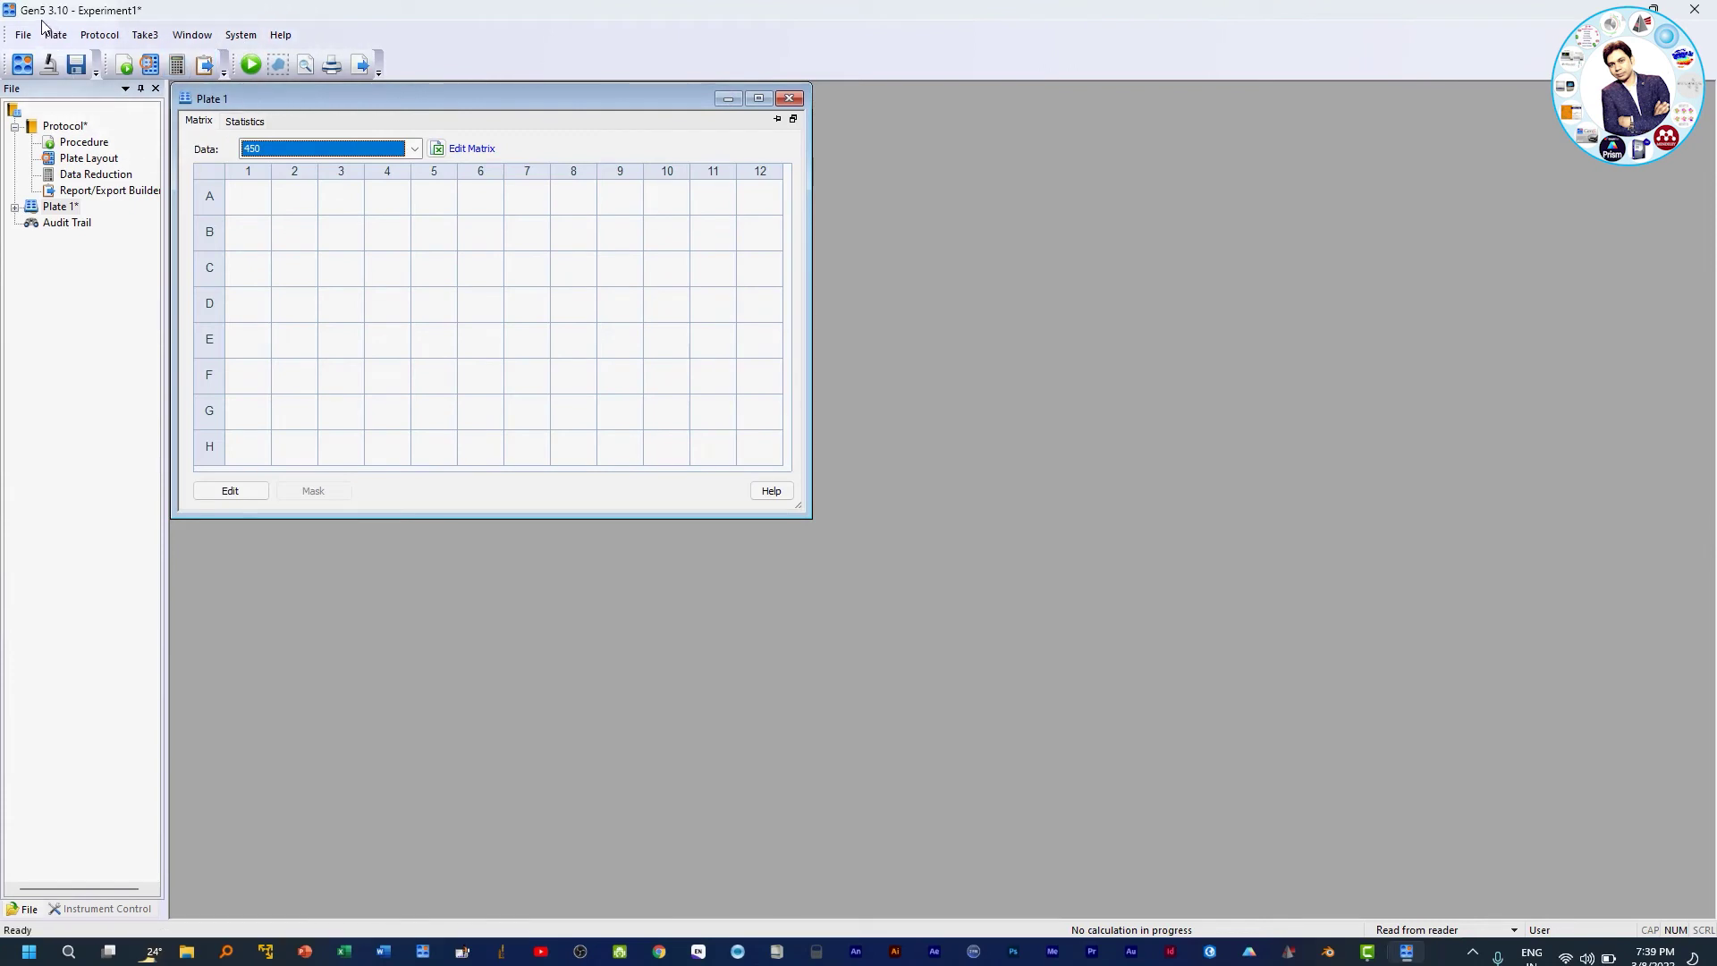
{"action": "left_click", "coordinate": [242, 43]}
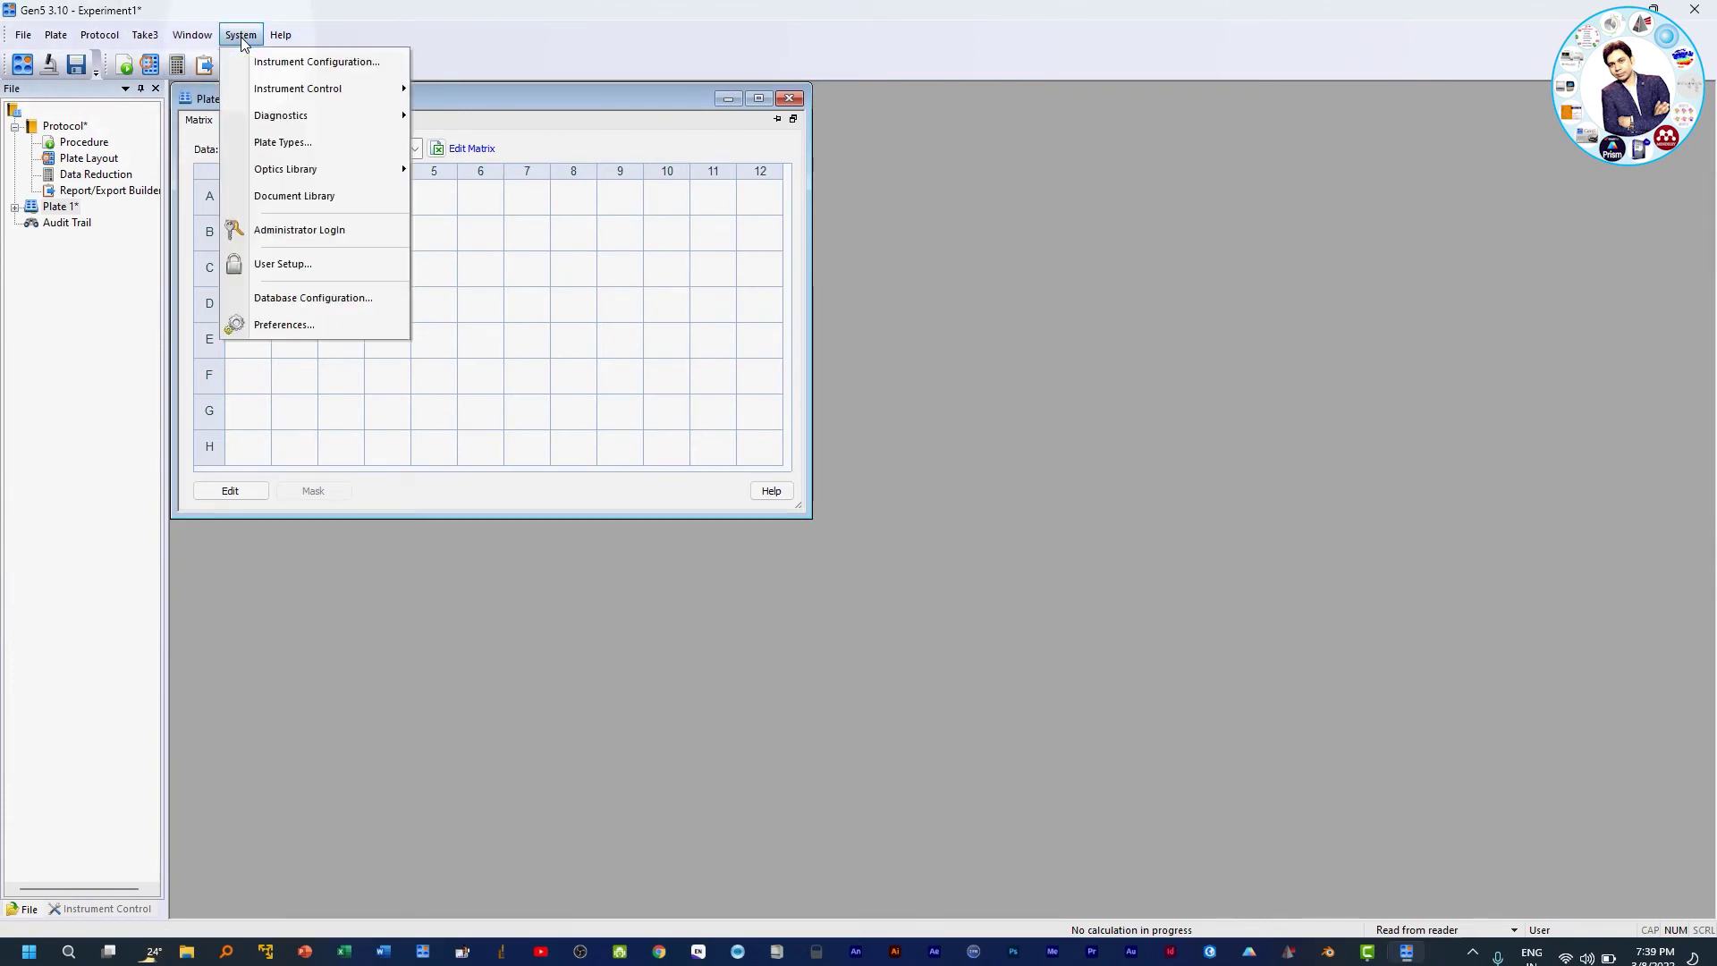
{"action": "left_click", "coordinate": [325, 73]}
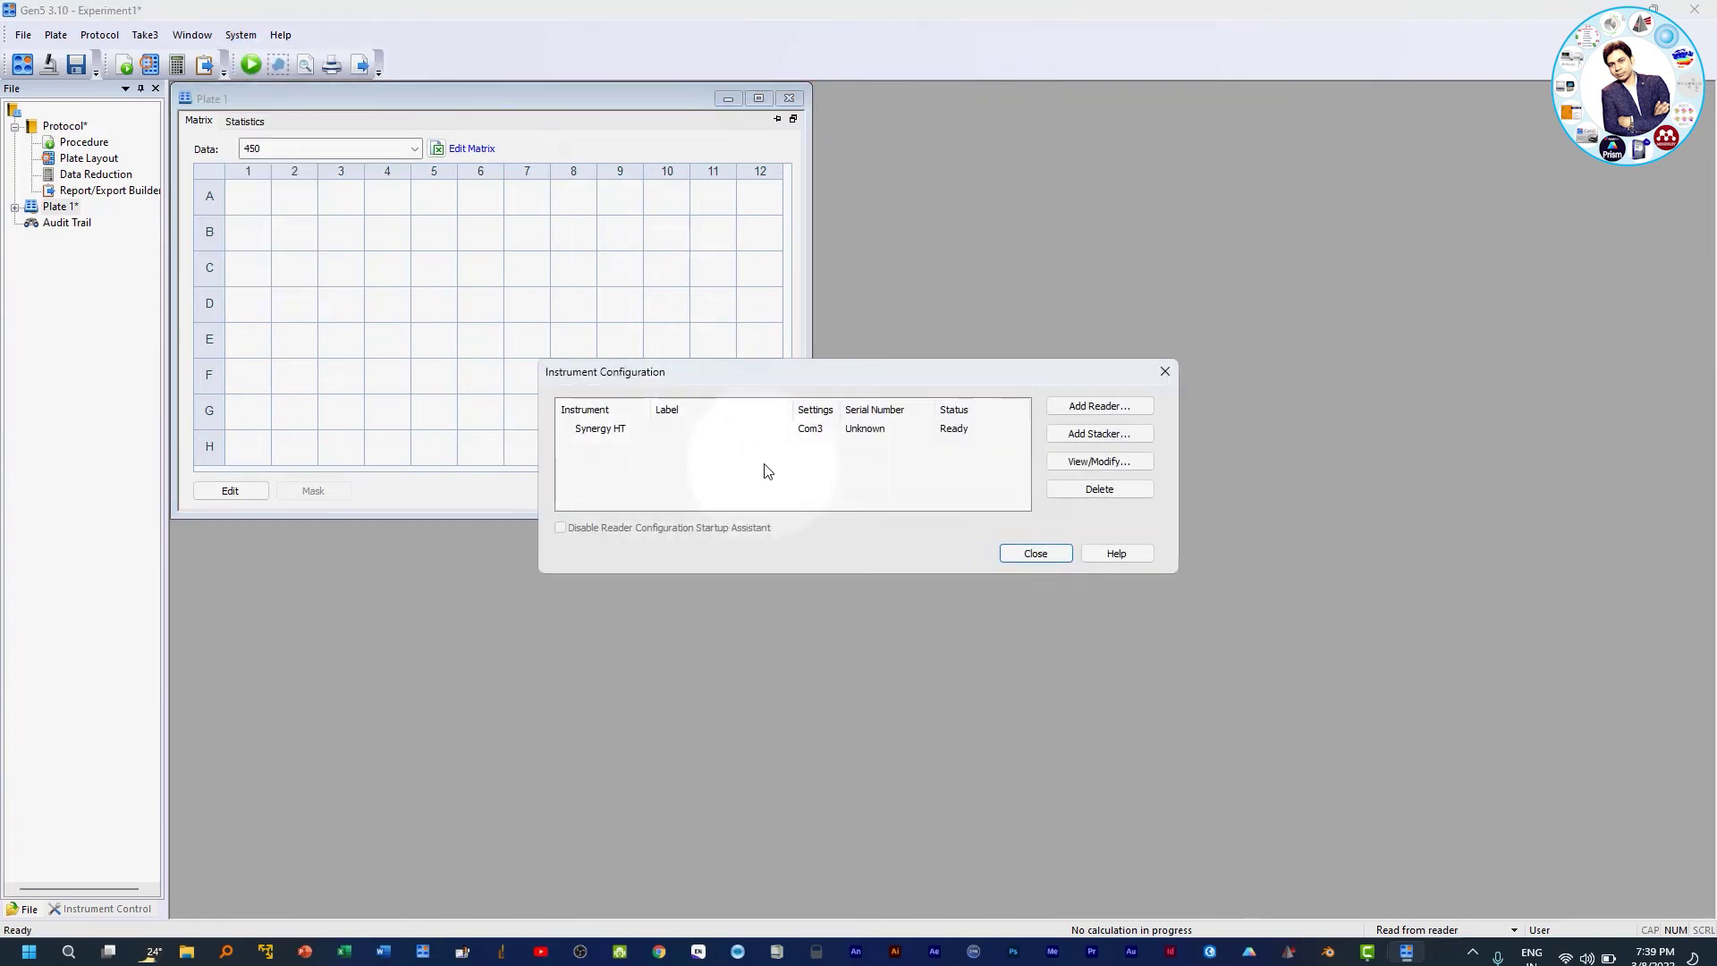
{"action": "left_click", "coordinate": [1086, 463]}
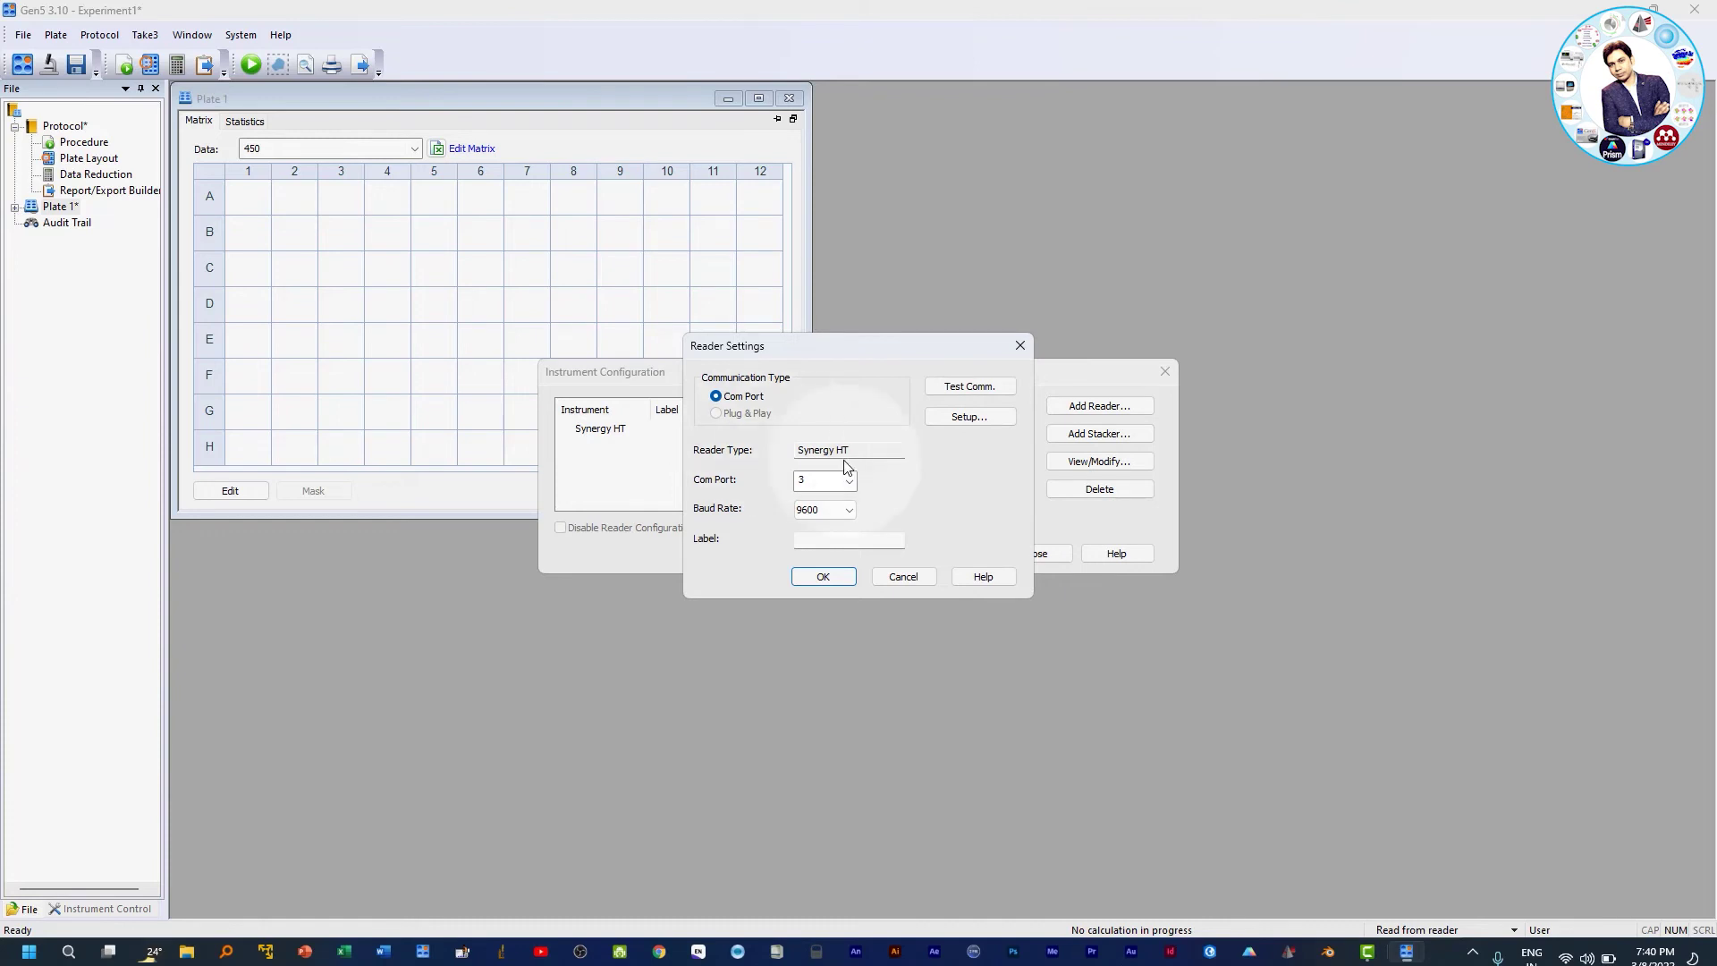
{"action": "left_click", "coordinate": [848, 483]}
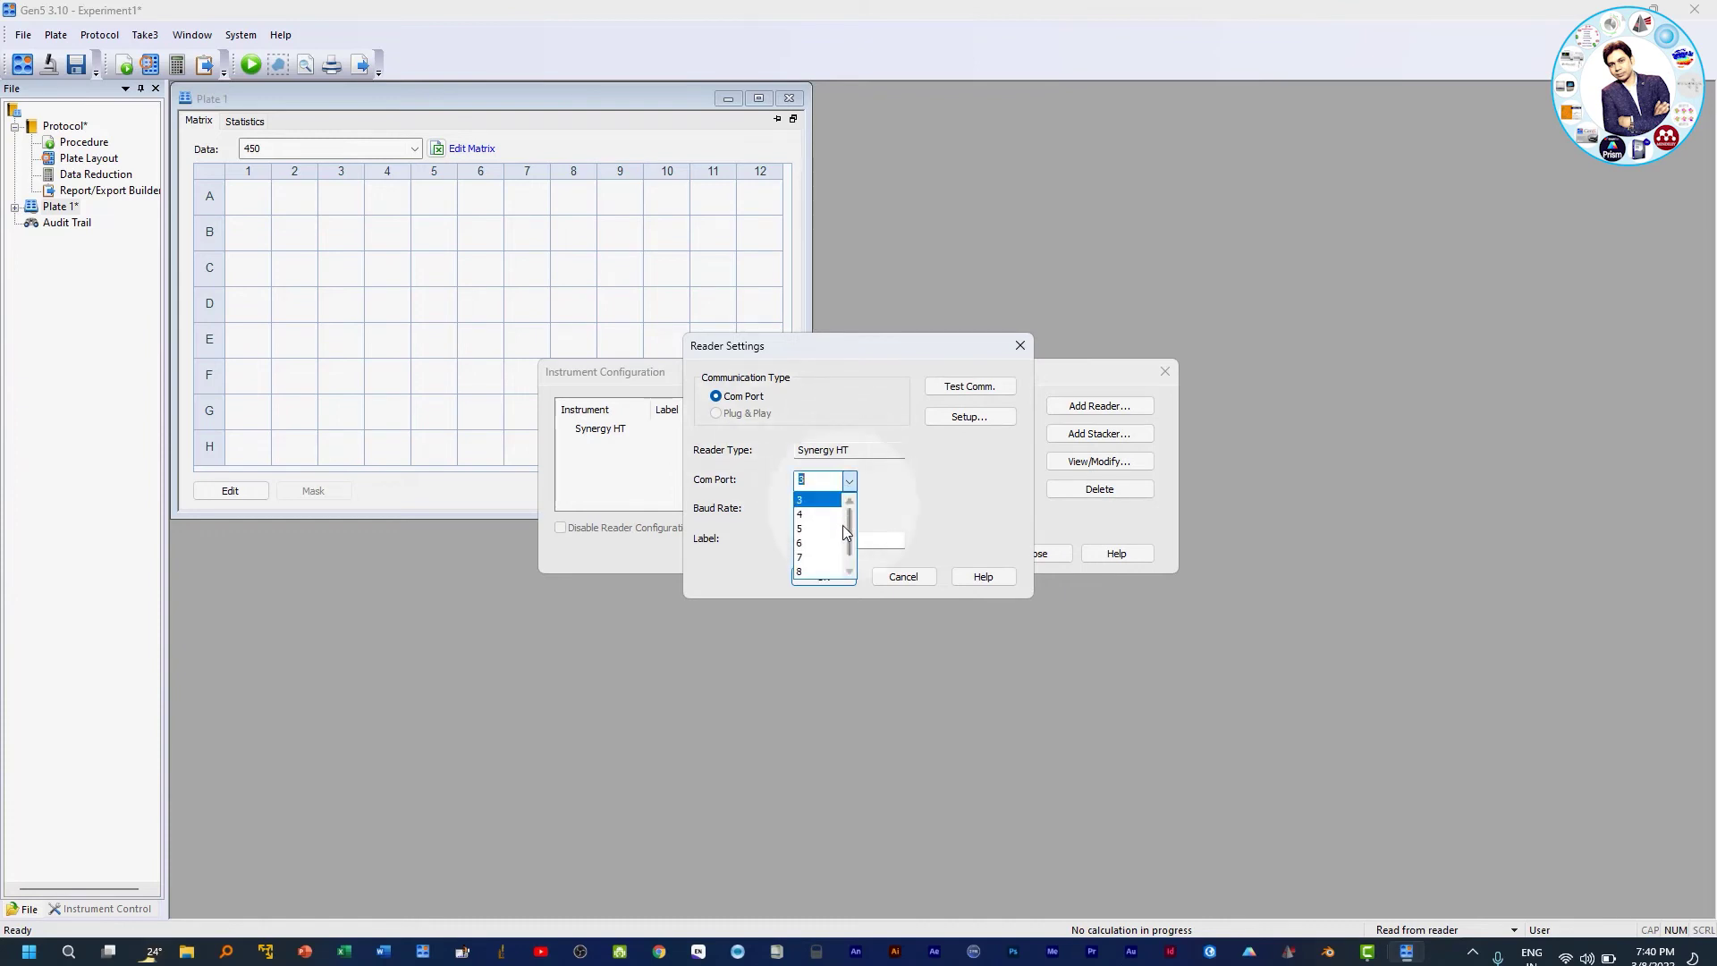
{"action": "left_click_drag", "start_coordinate": [853, 545], "coordinate": [853, 570]}
{"action": "left_click", "coordinate": [808, 571]}
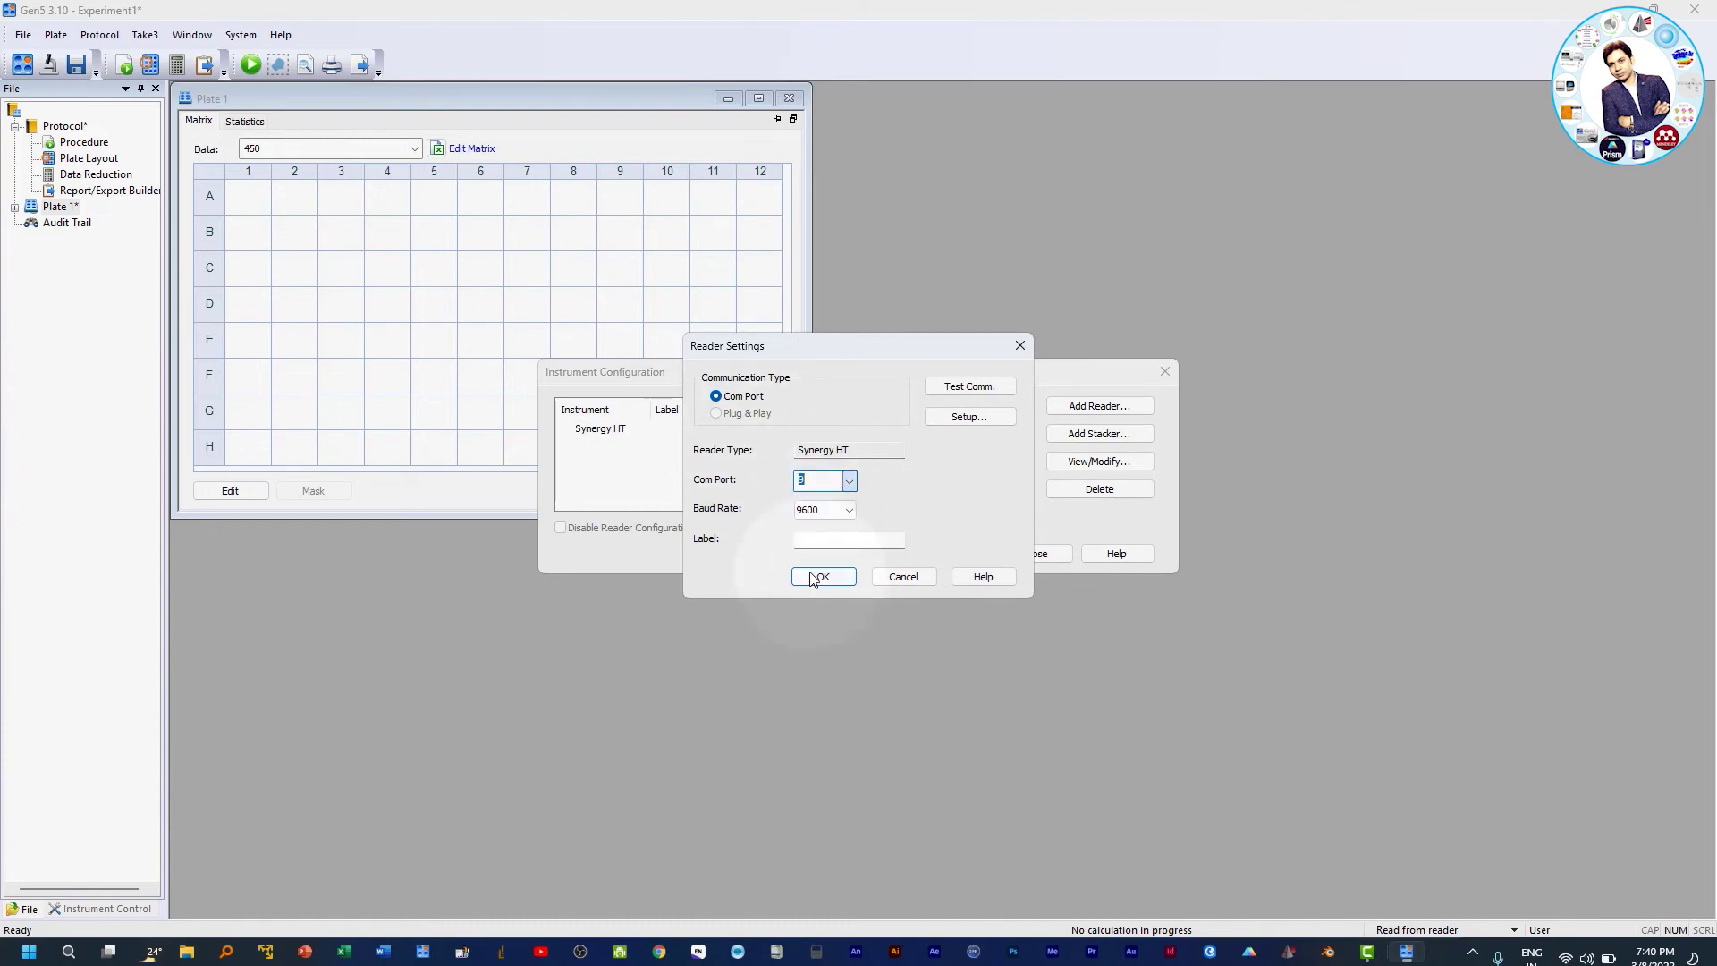
{"action": "left_click", "coordinate": [829, 578]}
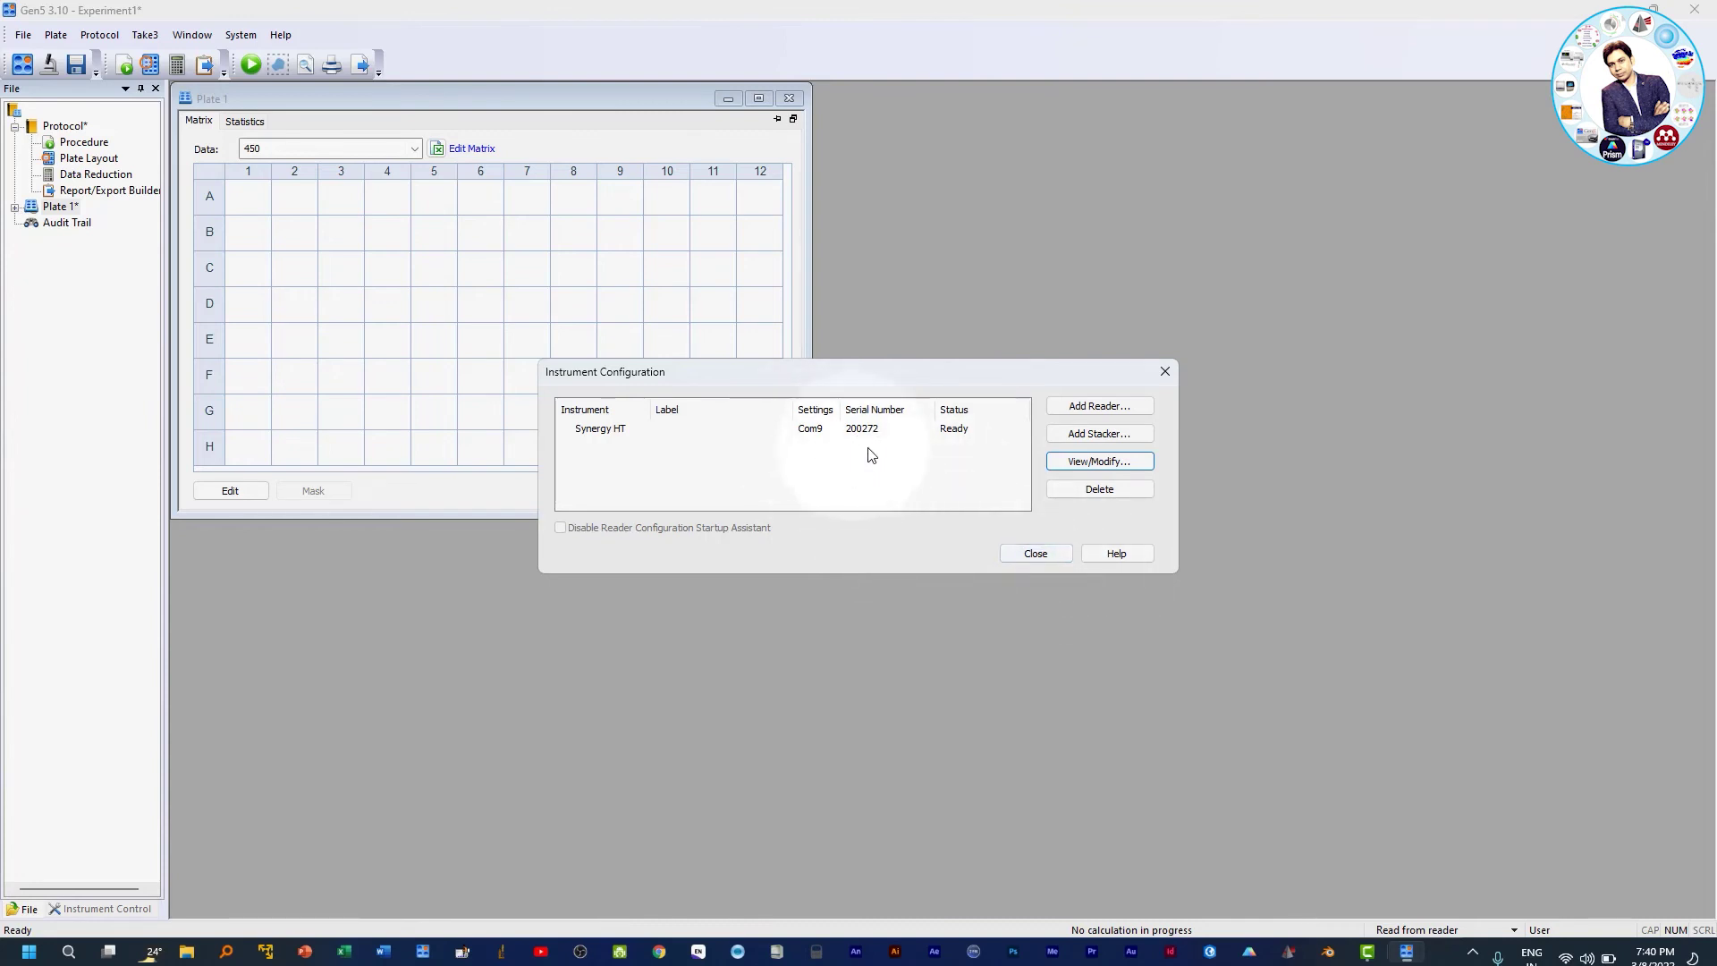
Close Instrument Configuration, start Read Now, and confirm the Load Plate prompt
{"action": "left_click", "coordinate": [1051, 554]}
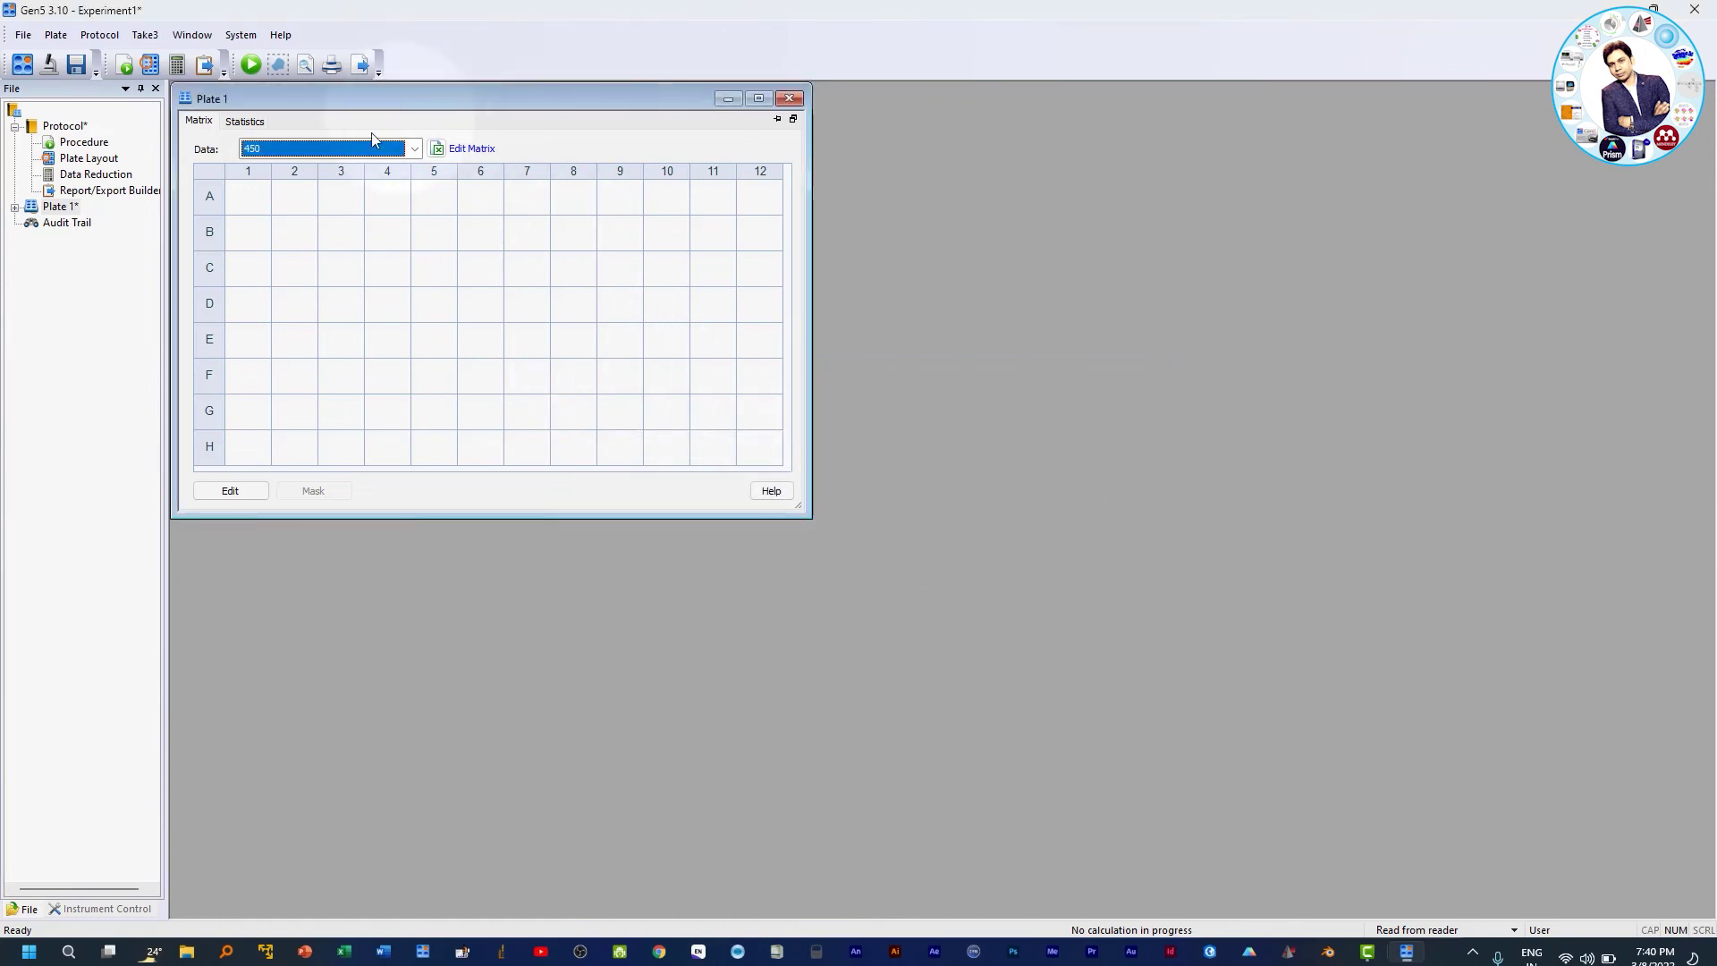
{"action": "left_click", "coordinate": [250, 72]}
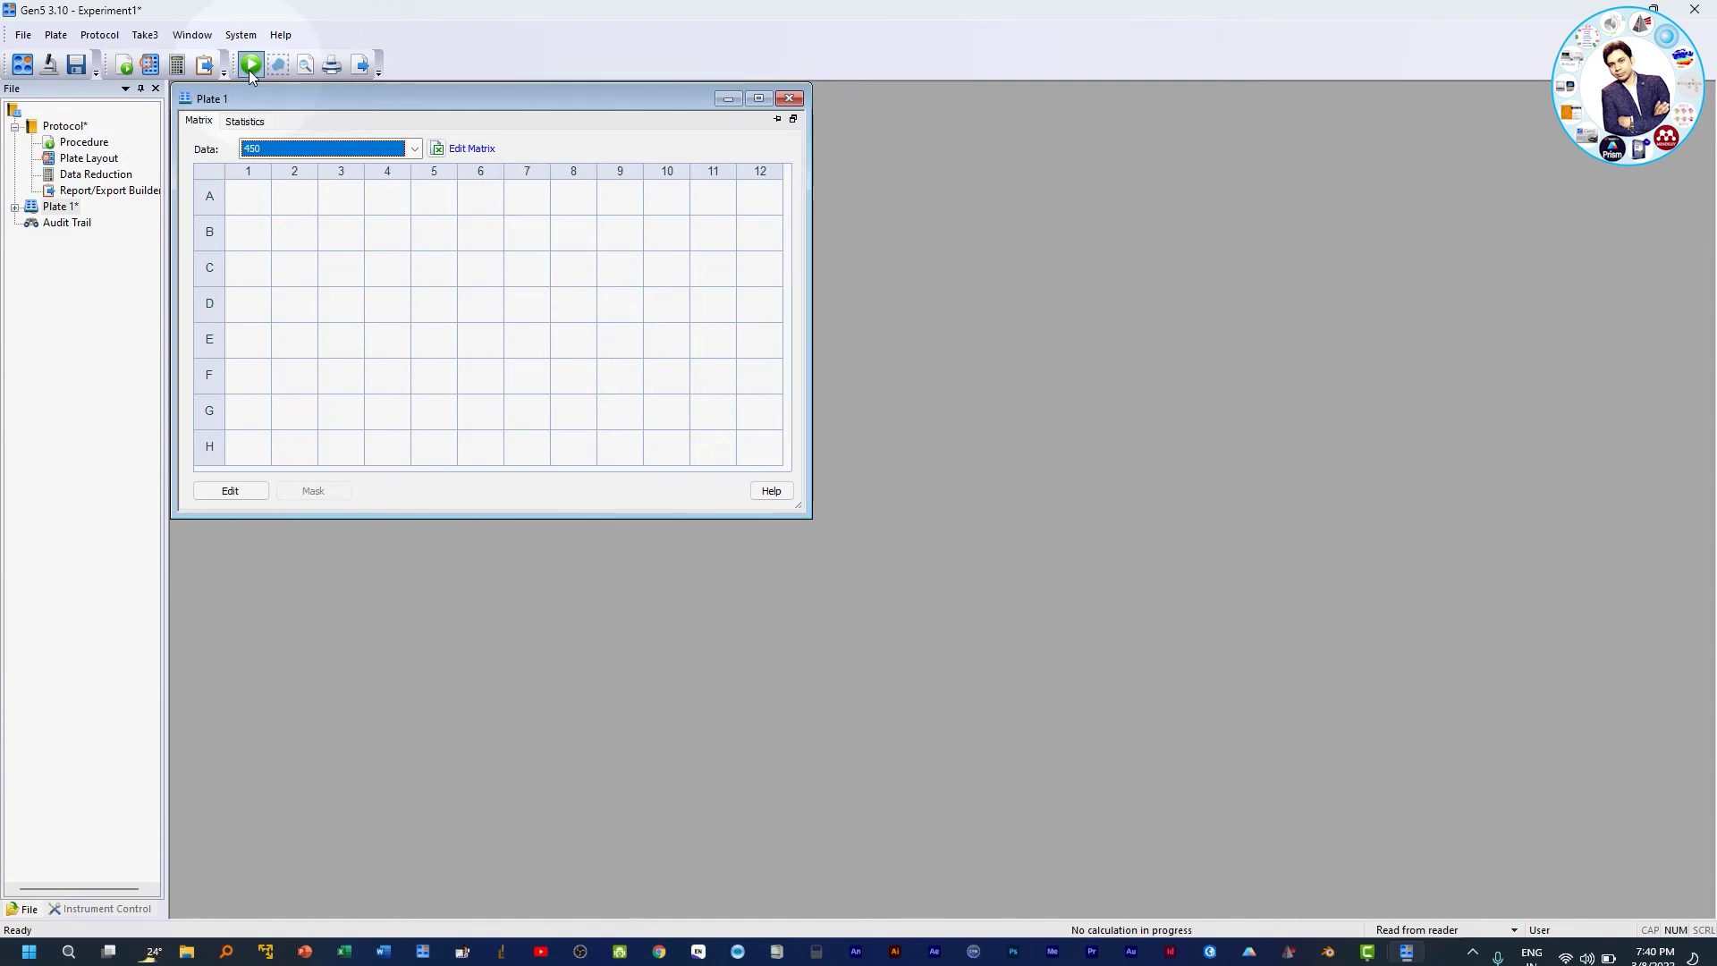
{"action": "left_click", "coordinate": [810, 539]}
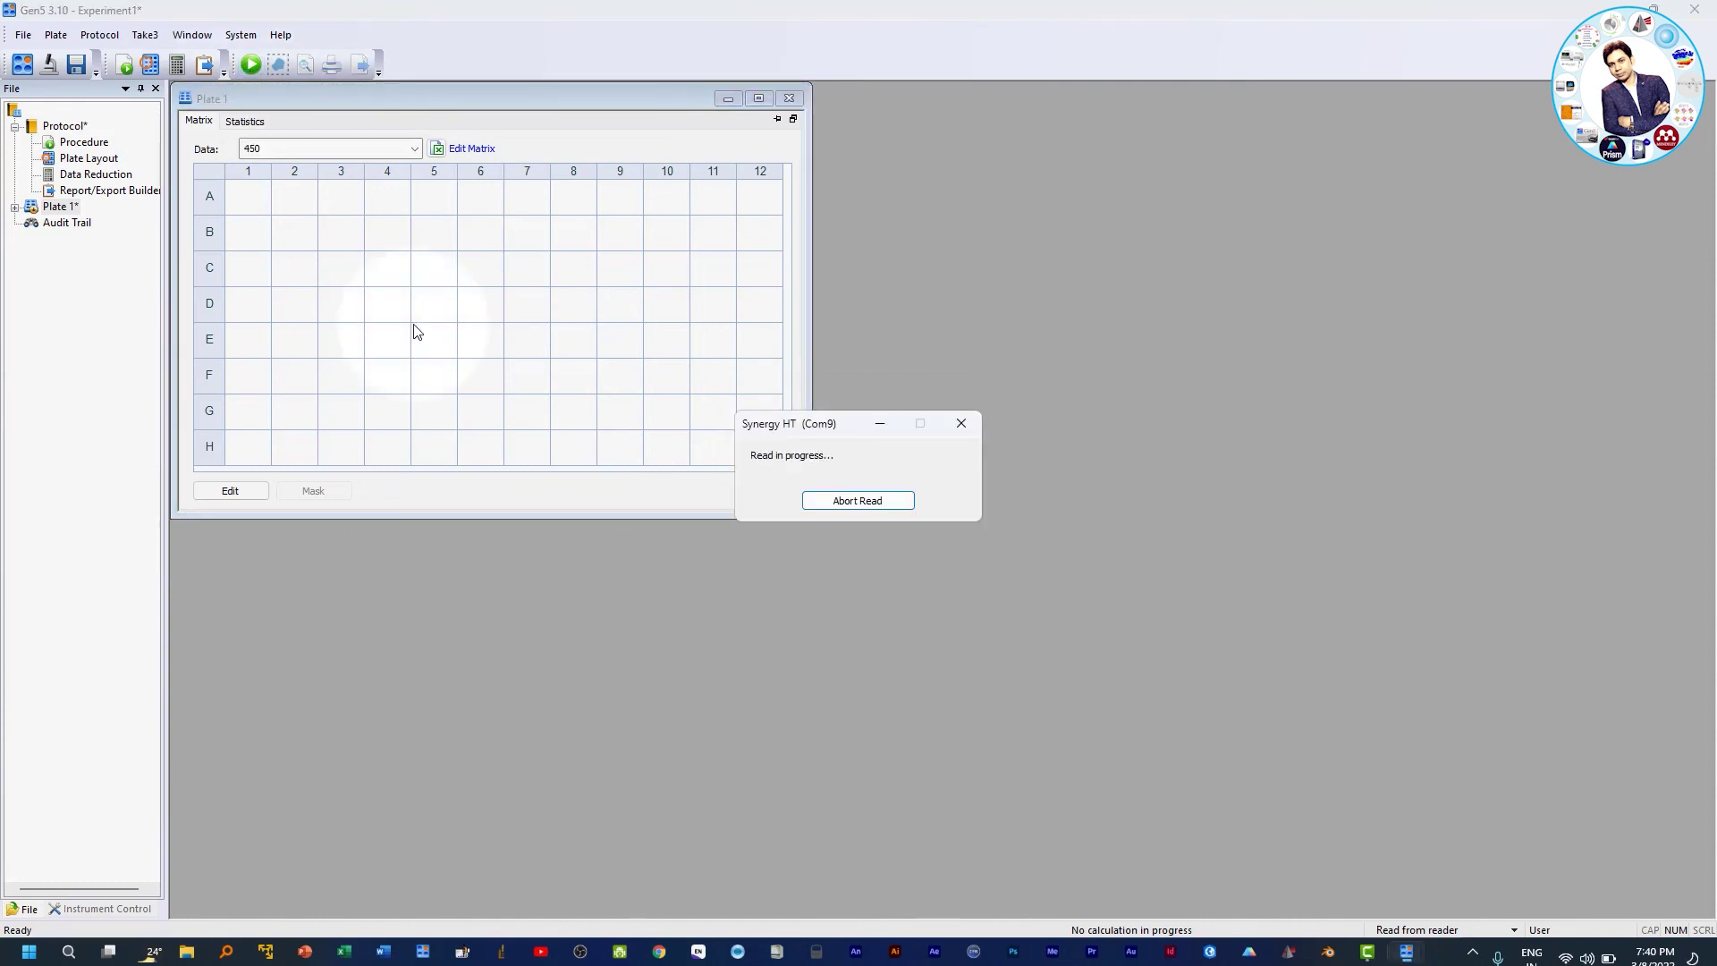